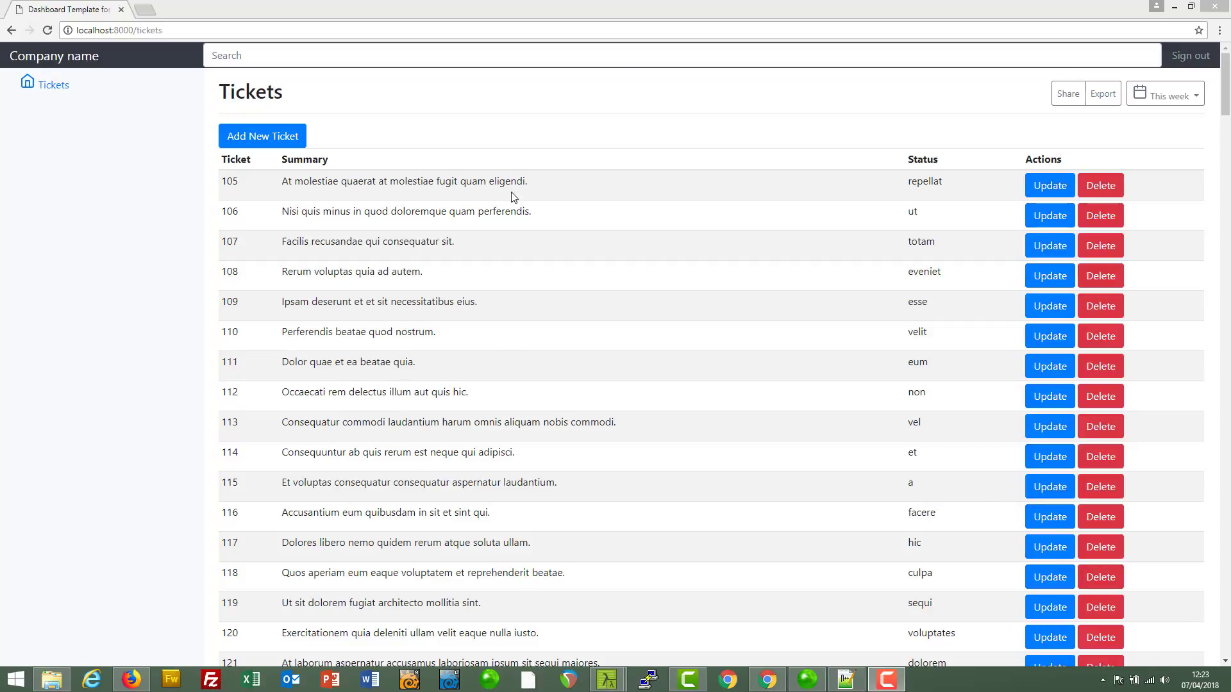
# - Fill Summary, Description and Status on the new ticket form and submit it with Add
pyautogui.click(247, 140)
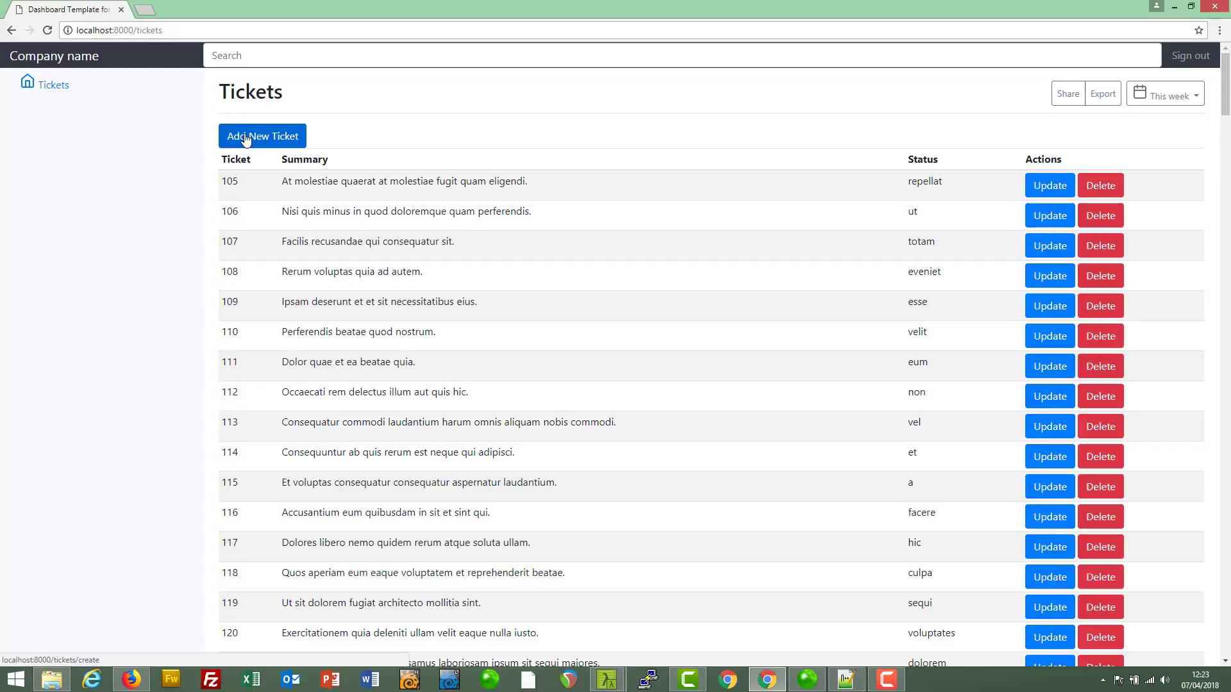
pyautogui.click(247, 136)
pyautogui.click(273, 163)
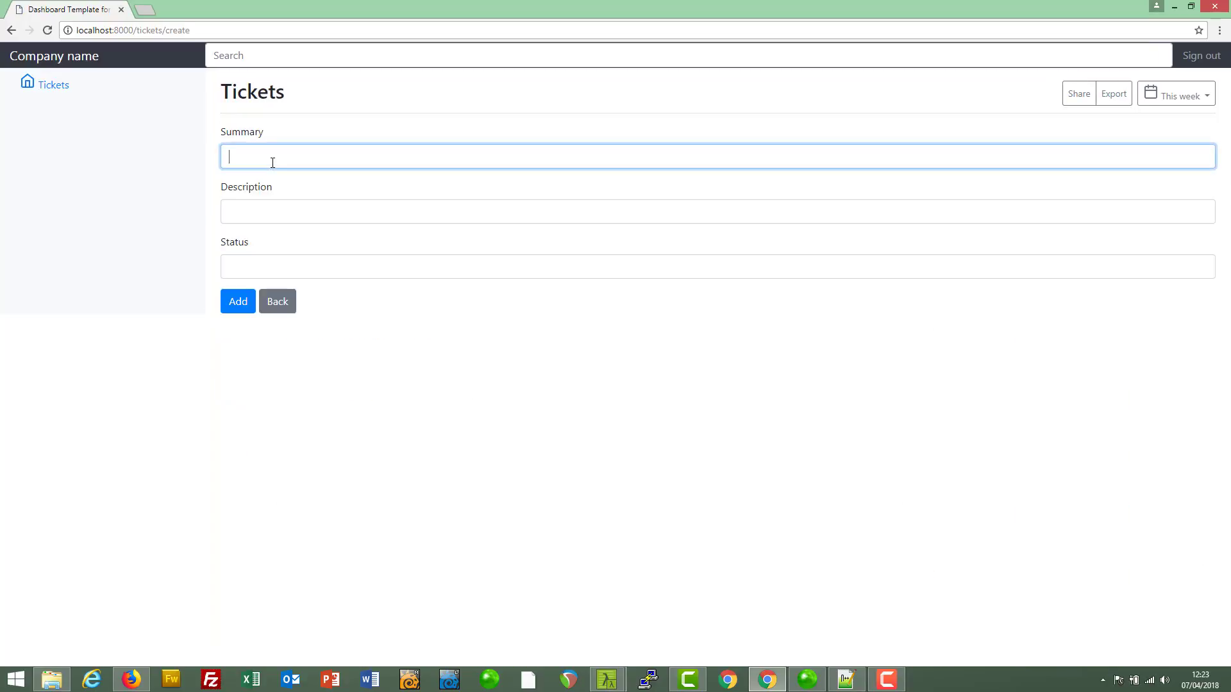
pyautogui.write('gfgfgfg')
pyautogui.press('Tab')
pyautogui.write('gggg')
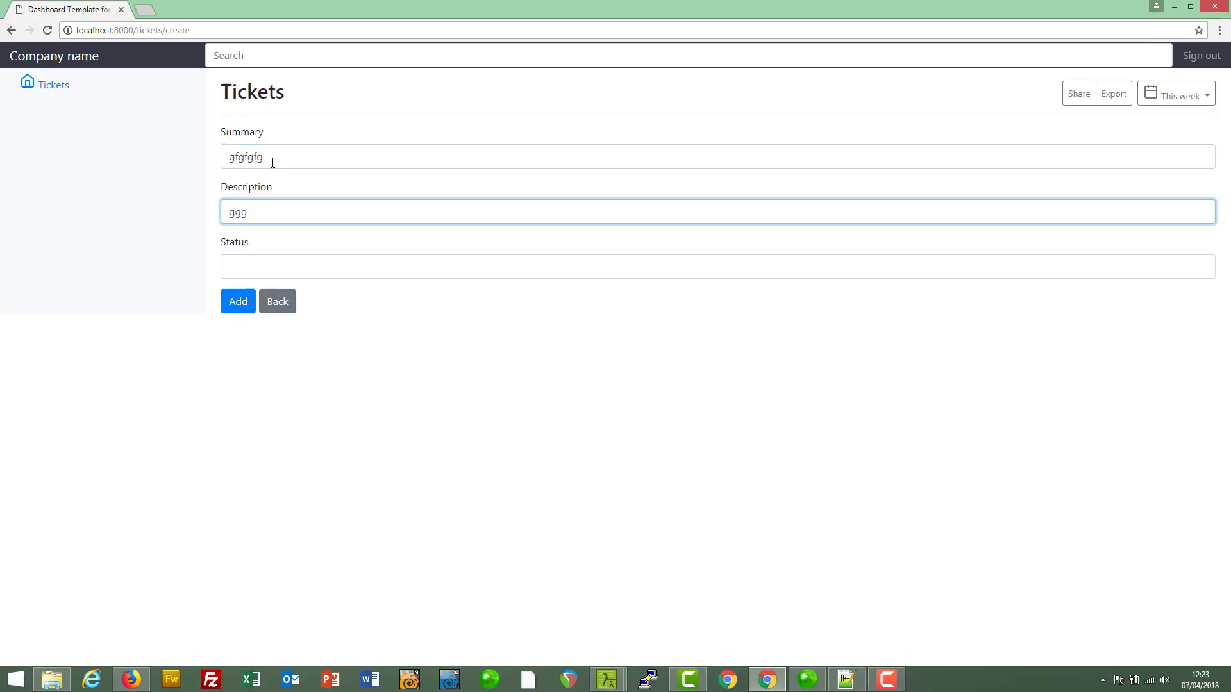
pyautogui.press('Tab')
pyautogui.write('ggg')
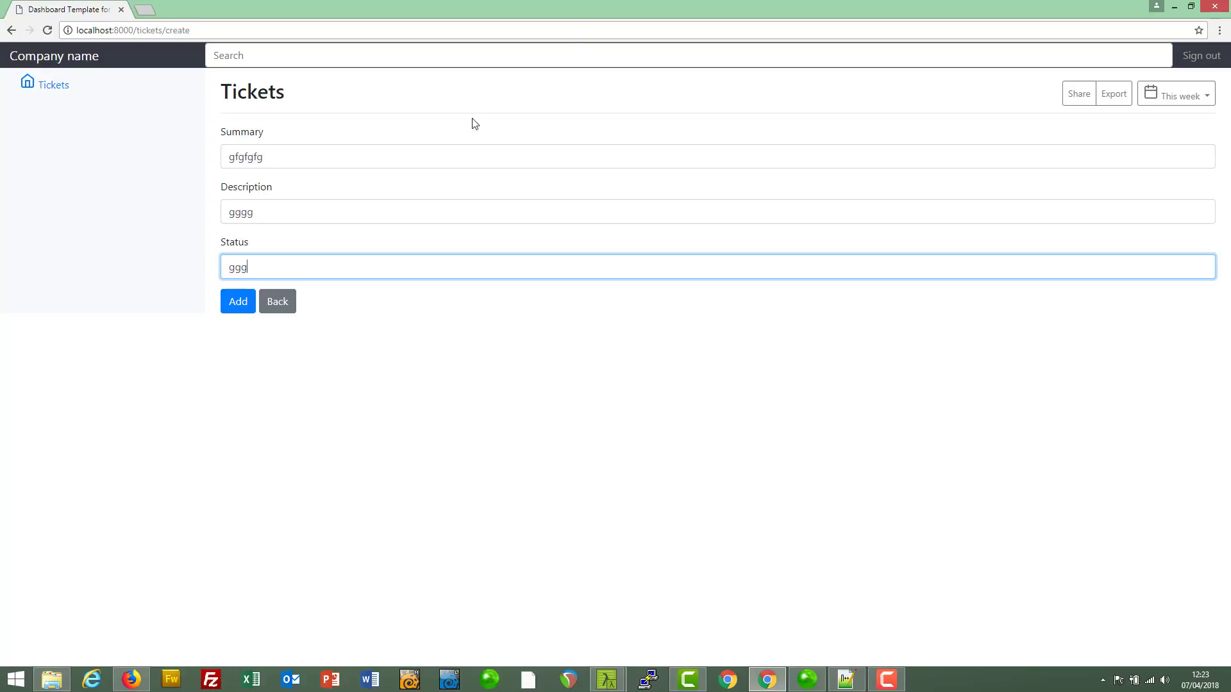
pyautogui.click(238, 302)
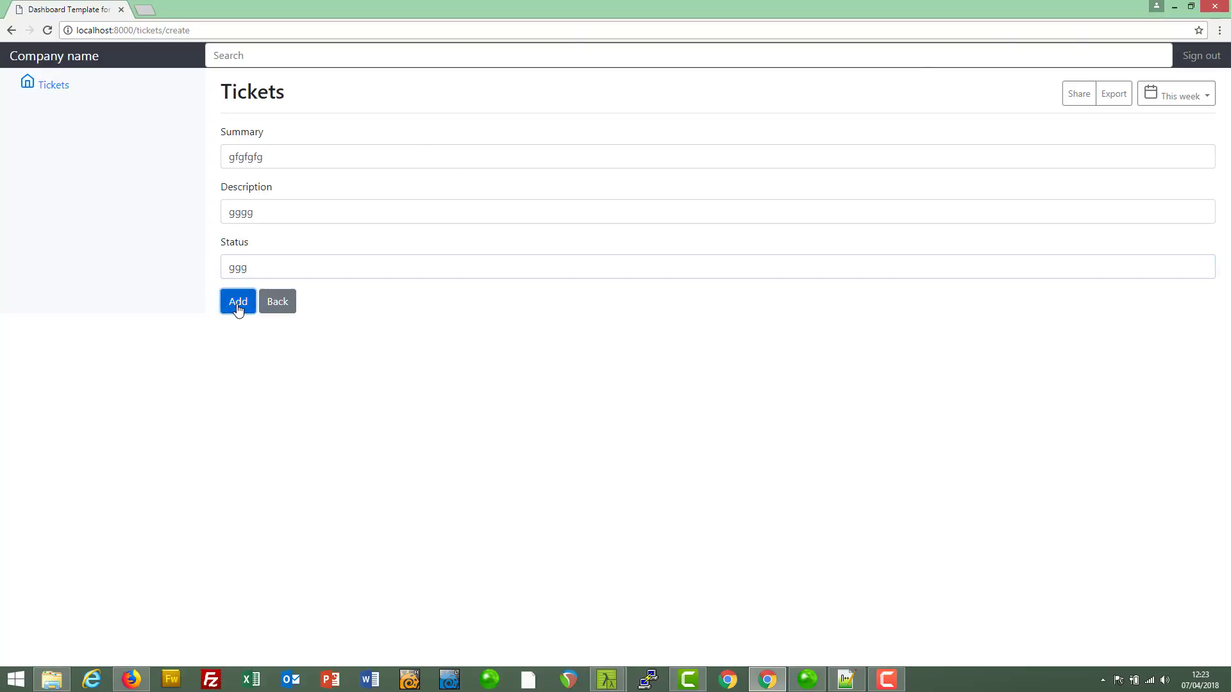
pyautogui.moveTo(334, 355); pyautogui.dragTo(910, 370)
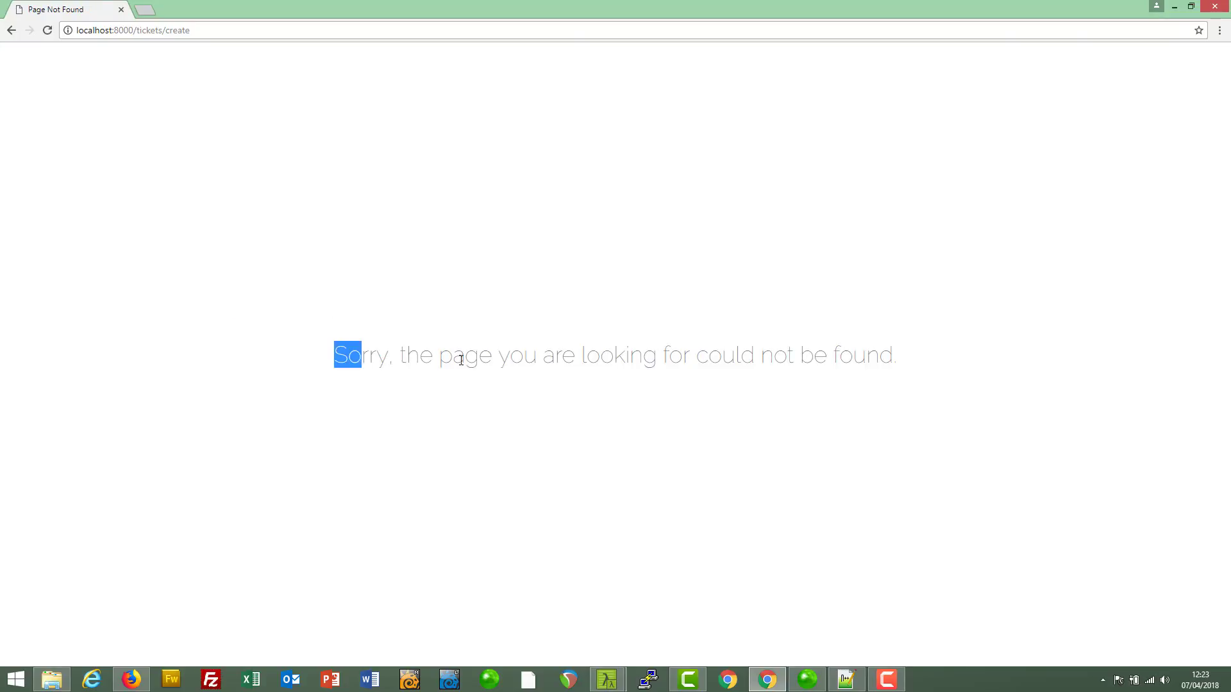
pyautogui.click(910, 369)
pyautogui.moveTo(333, 355); pyautogui.dragTo(893, 358)
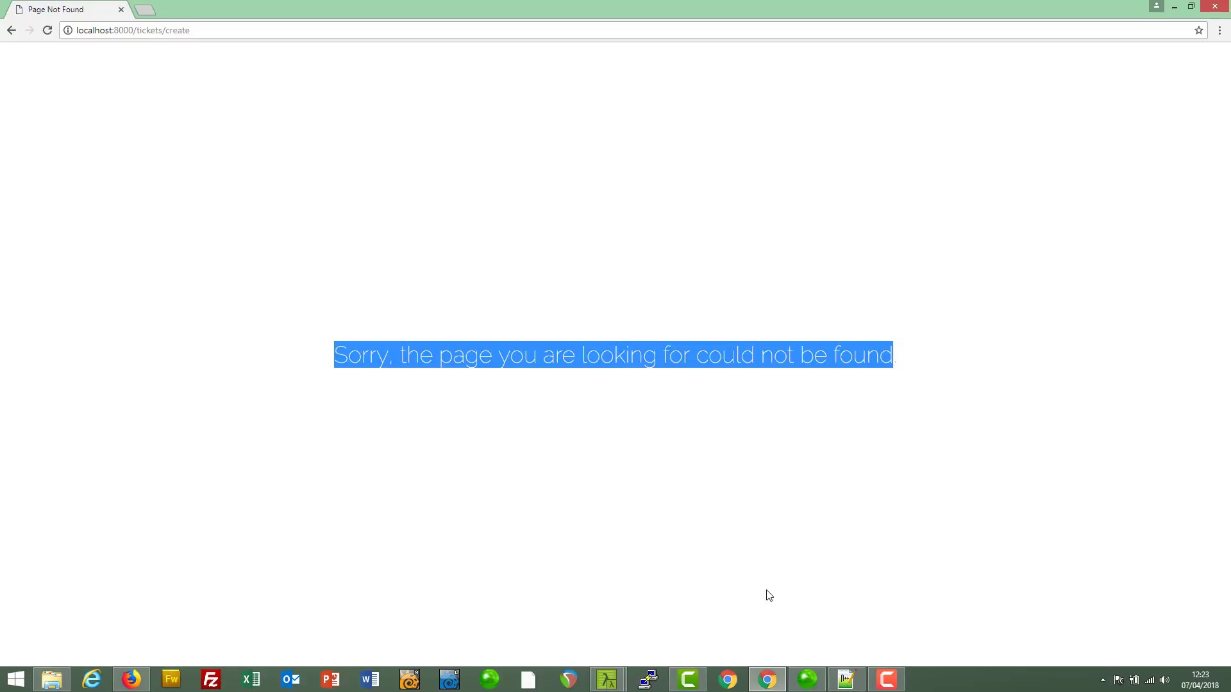
pyautogui.hotkey('alt', 'Tab')
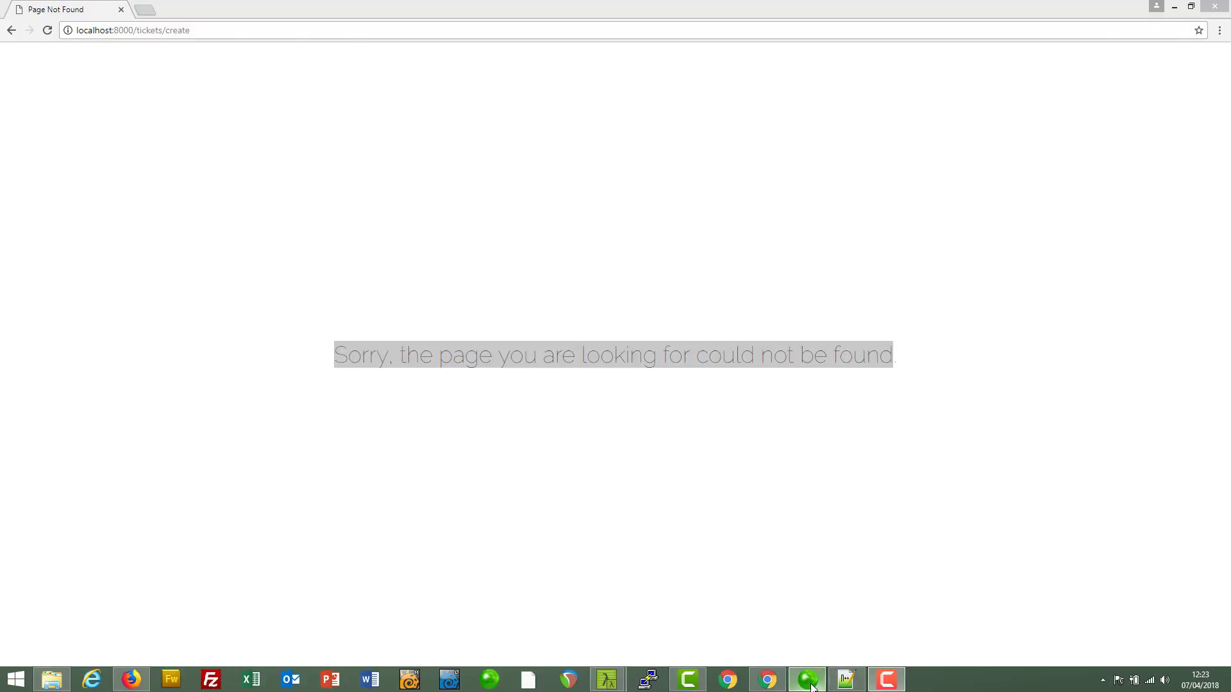
# - Collapse the app and resources folders, expand routes and open web.php in the editor
pyautogui.click(843, 679)
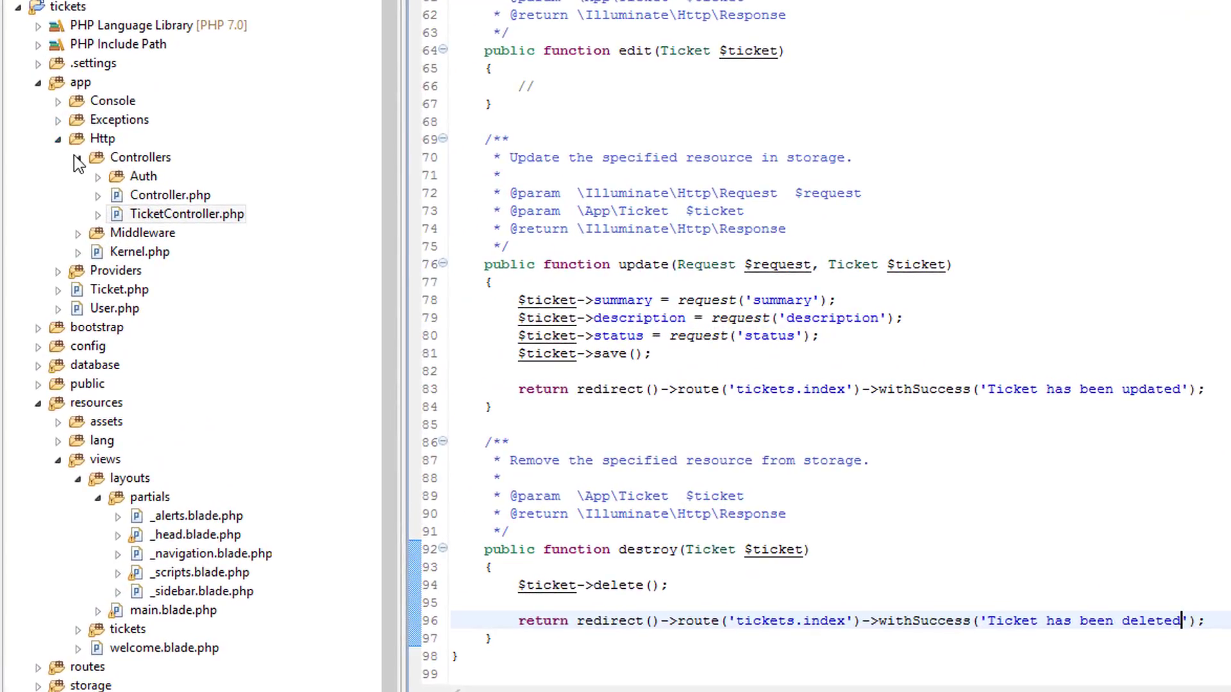
pyautogui.click(79, 158)
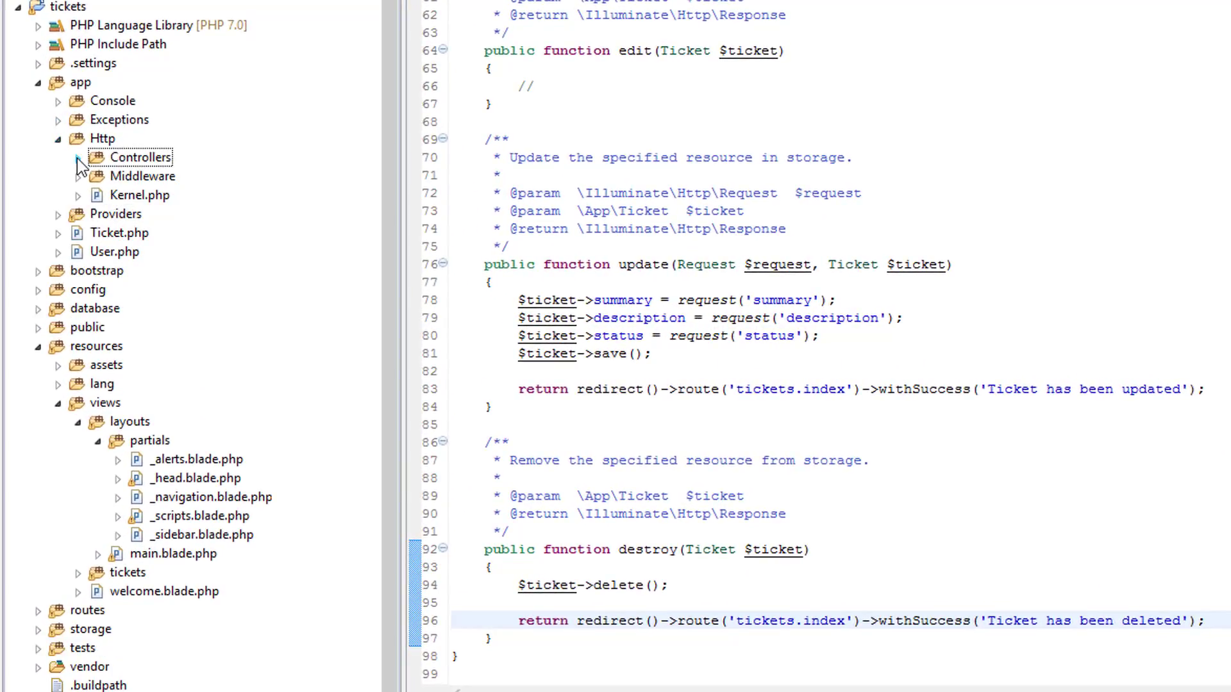
pyautogui.click(58, 140)
pyautogui.click(38, 83)
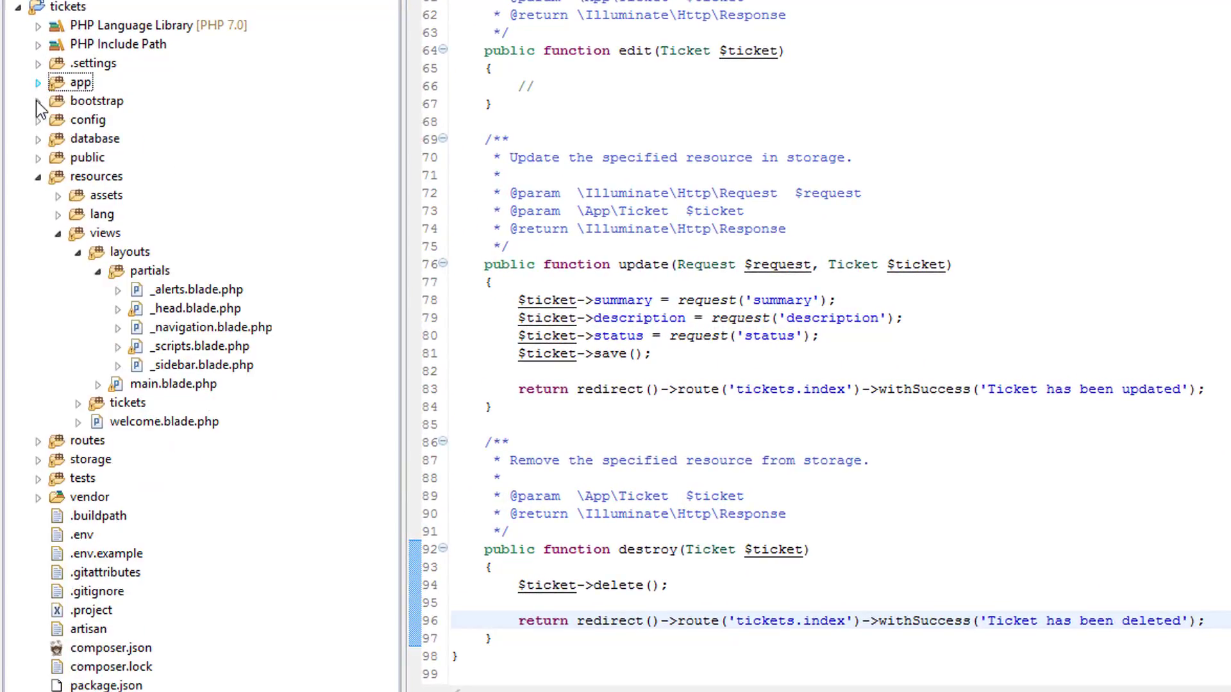
pyautogui.click(37, 176)
pyautogui.click(38, 195)
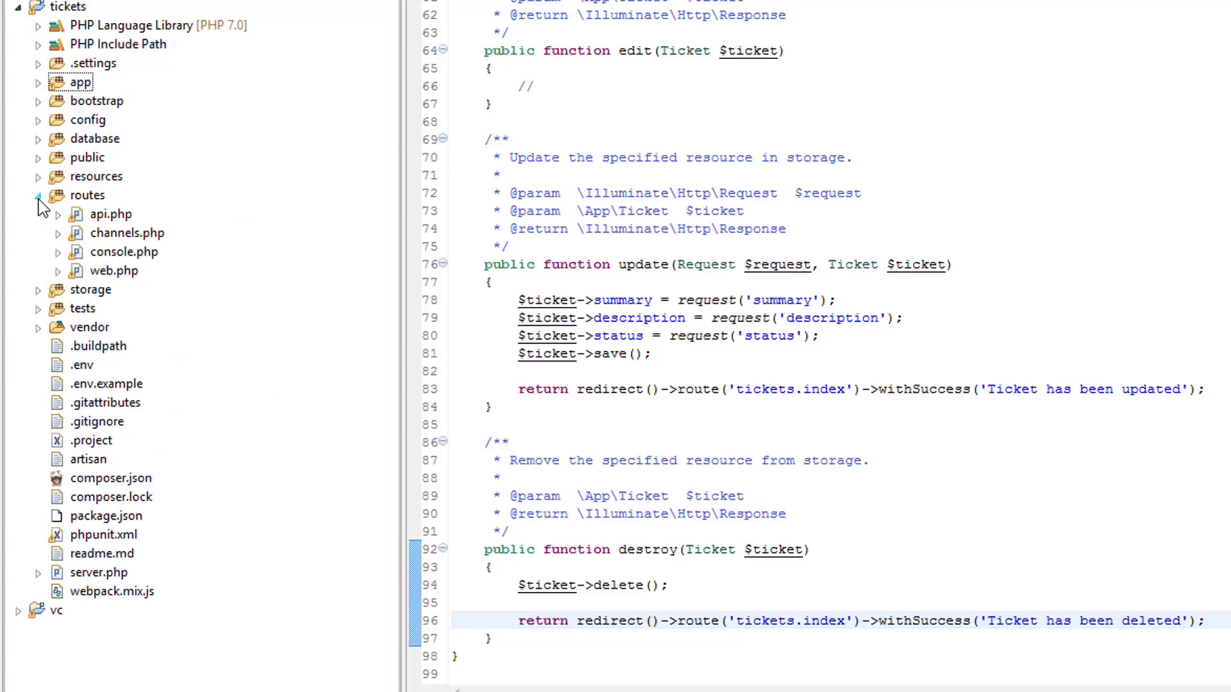
pyautogui.click(100, 272)
pyautogui.doubleClick(100, 272)
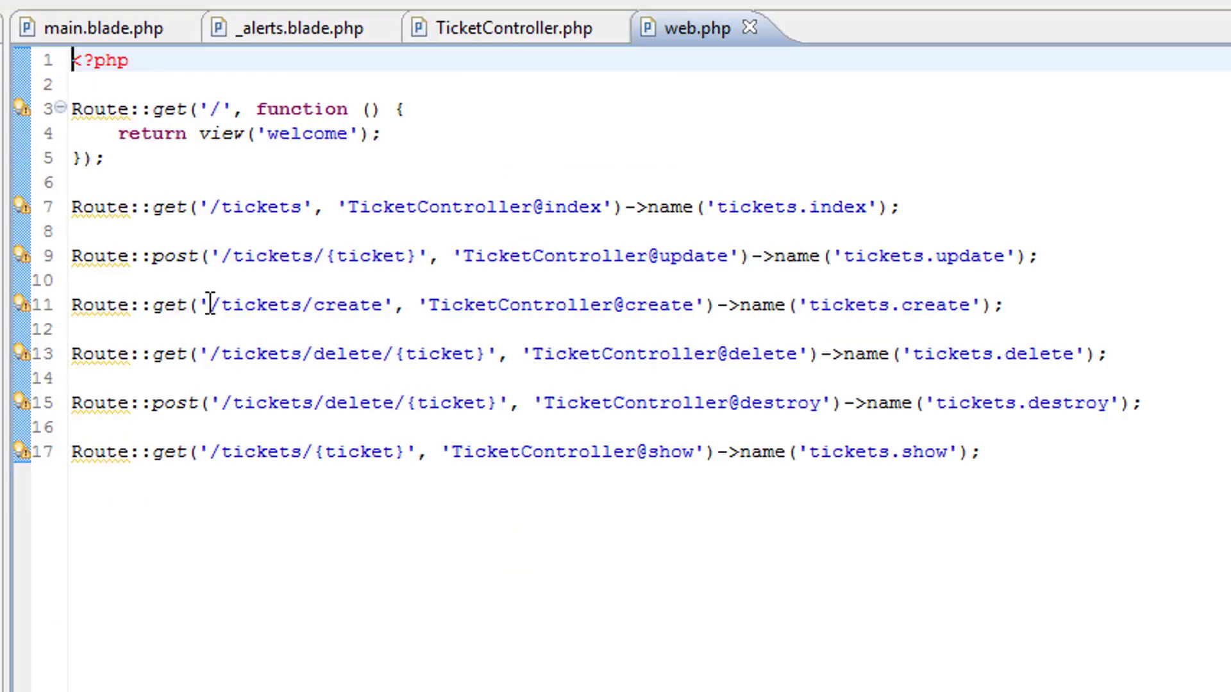
# - Review the get tickets/create route and the post/update routes on lines 9-11 against the browser form
pyautogui.click(154, 306)
pyautogui.moveTo(155, 305); pyautogui.dragTo(383, 306)
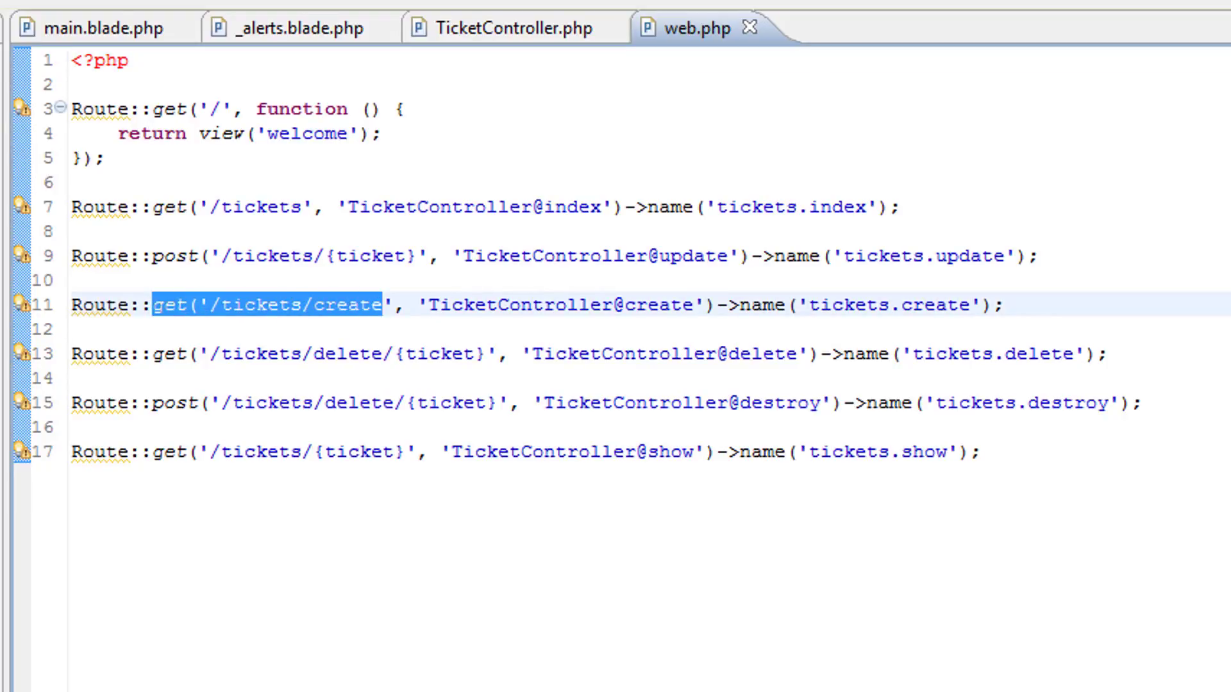
pyautogui.click(13, 59)
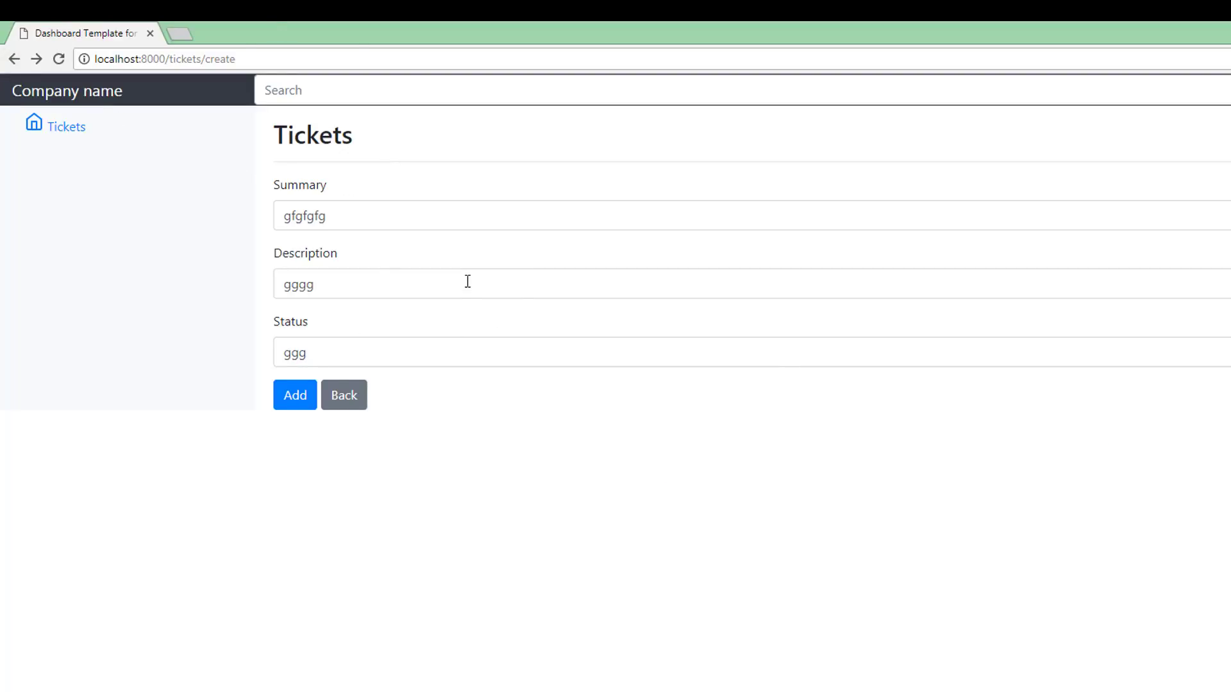
pyautogui.hotkey('alt', 'Tab')
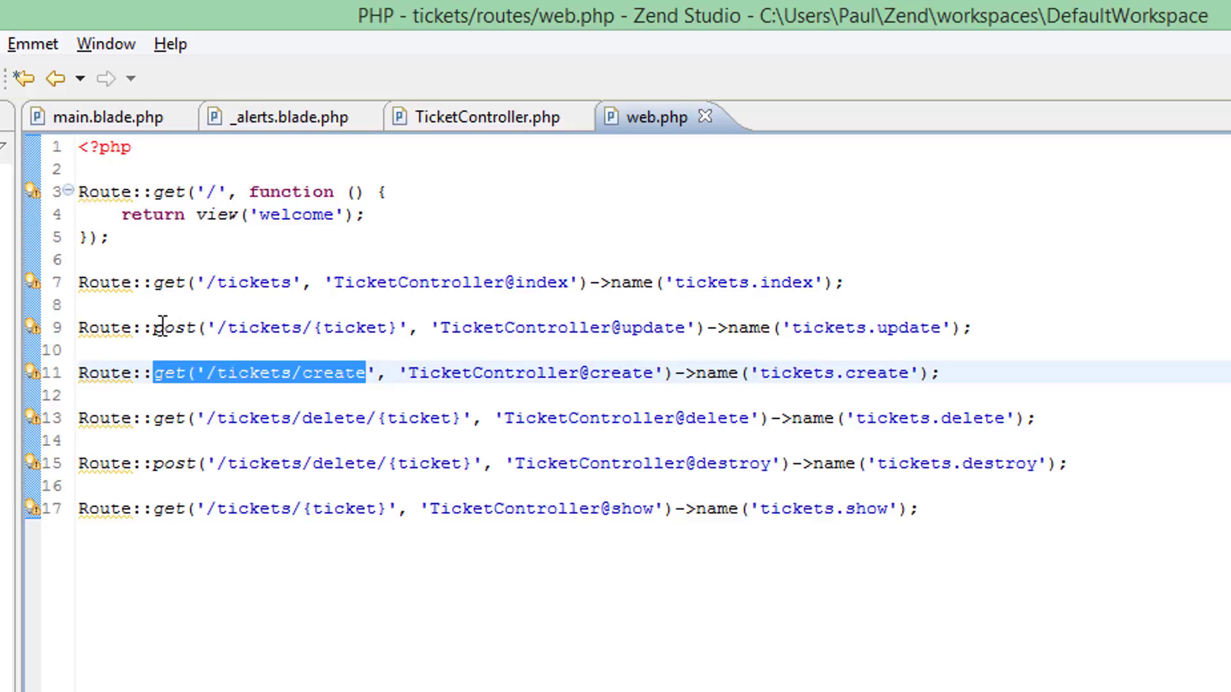
pyautogui.moveTo(154, 327); pyautogui.dragTo(398, 328)
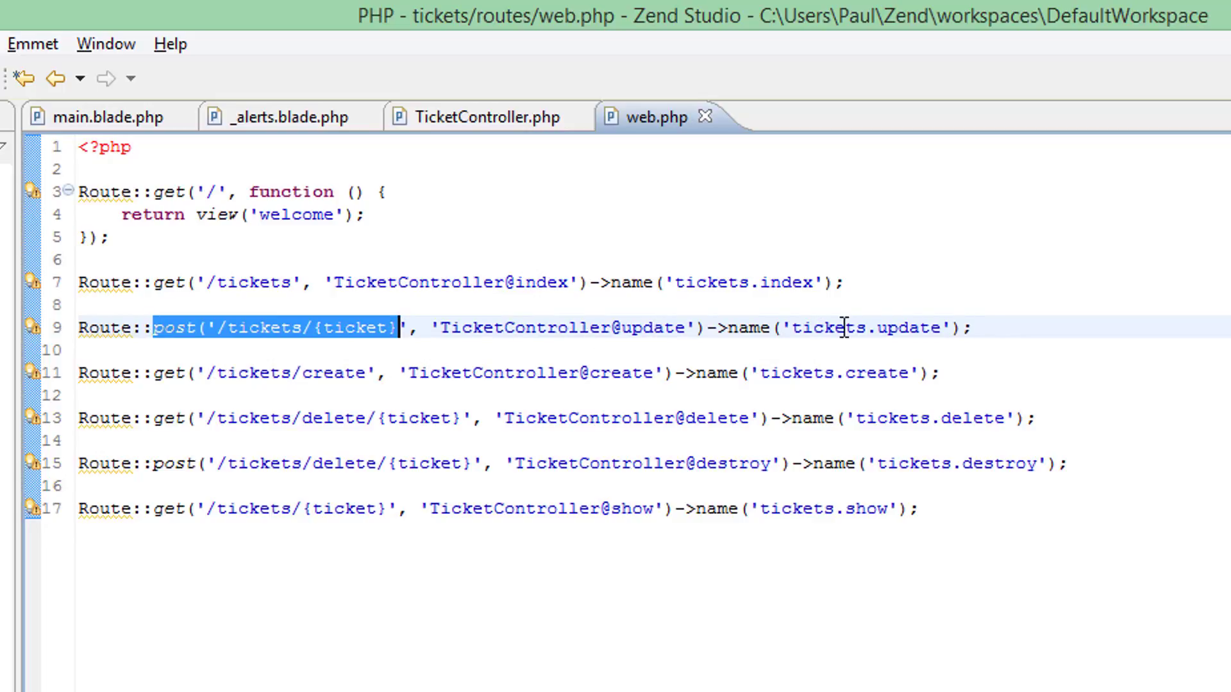
pyautogui.moveTo(989, 328); pyautogui.dragTo(1002, 373)
pyautogui.hotkey('ctrl', 'c')
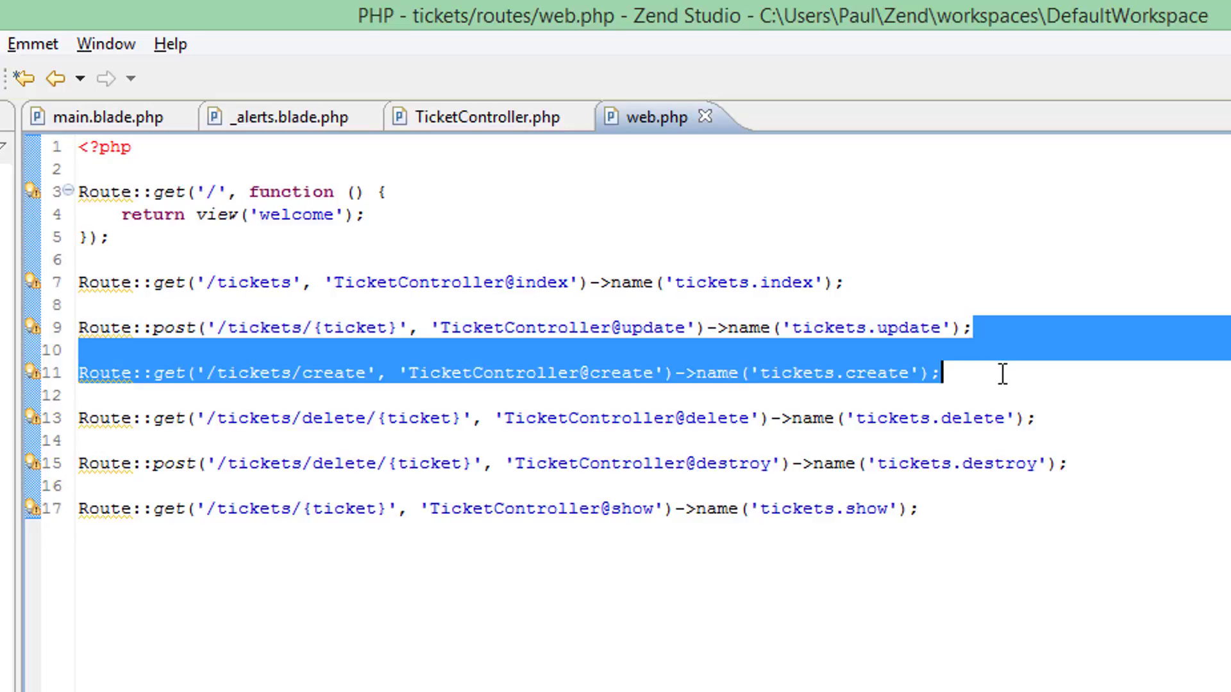
# - Paste a copy of the create route on line 13 as post tickets/create handled by TicketController@store and save
pyautogui.click(1002, 373)
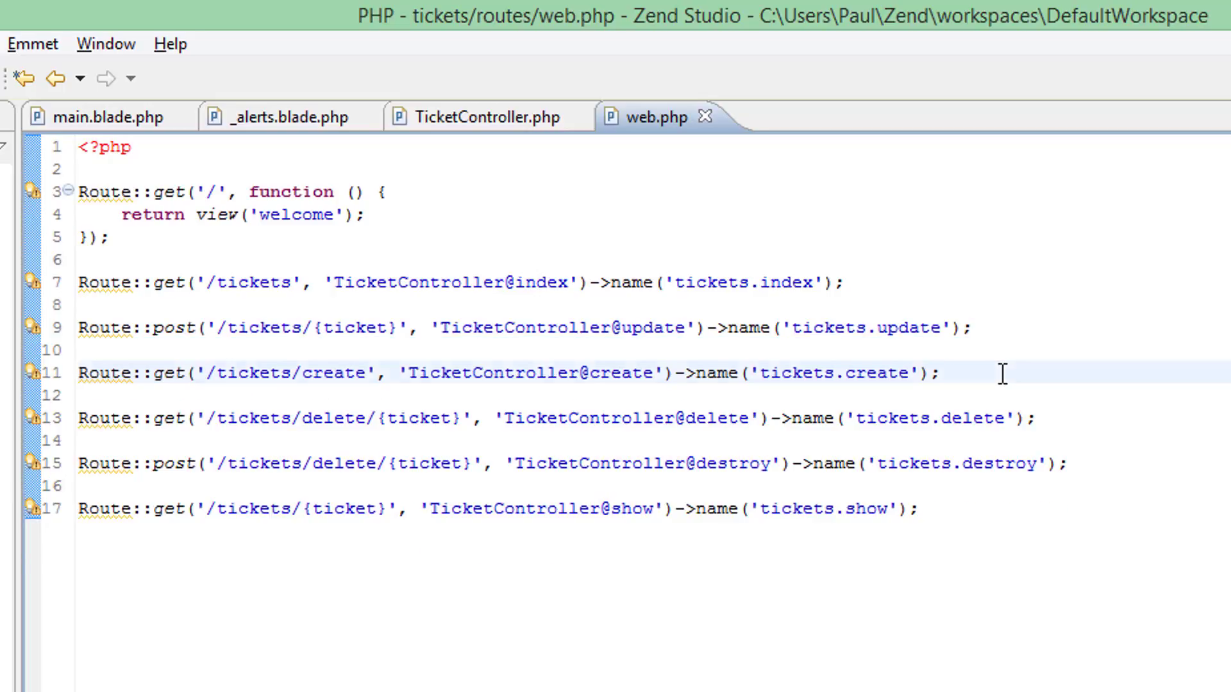
pyautogui.hotkey('ctrl', 'v')
pyautogui.doubleClick(166, 419)
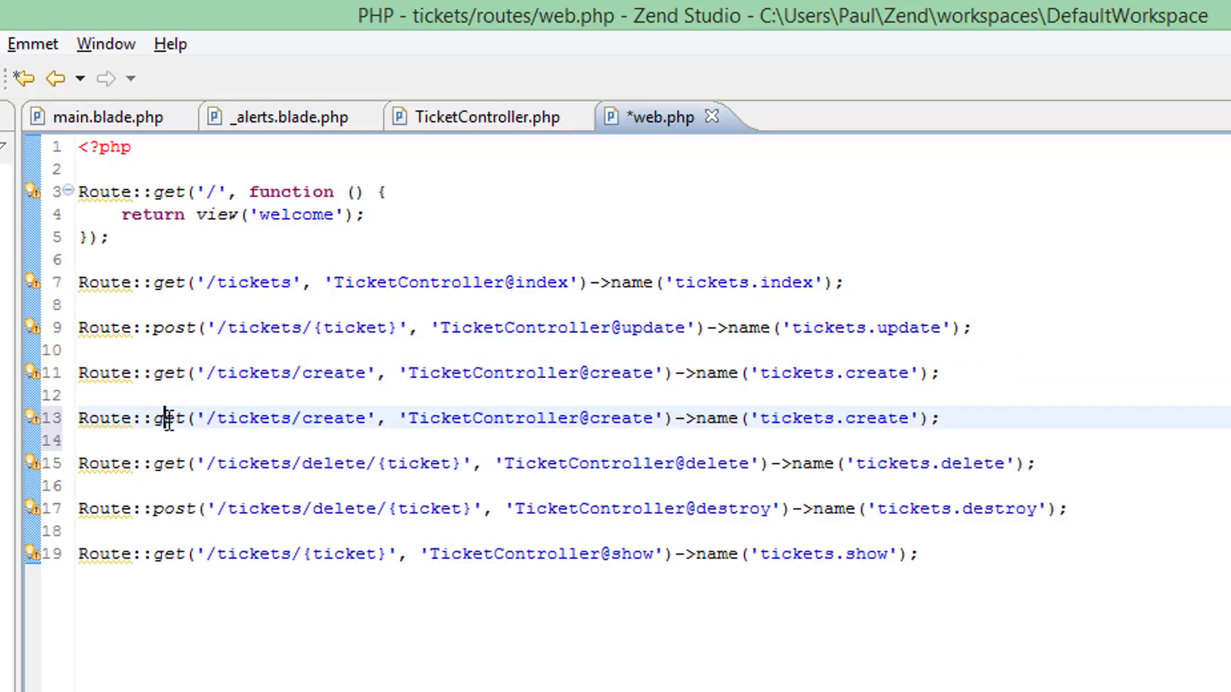
pyautogui.write('posy')
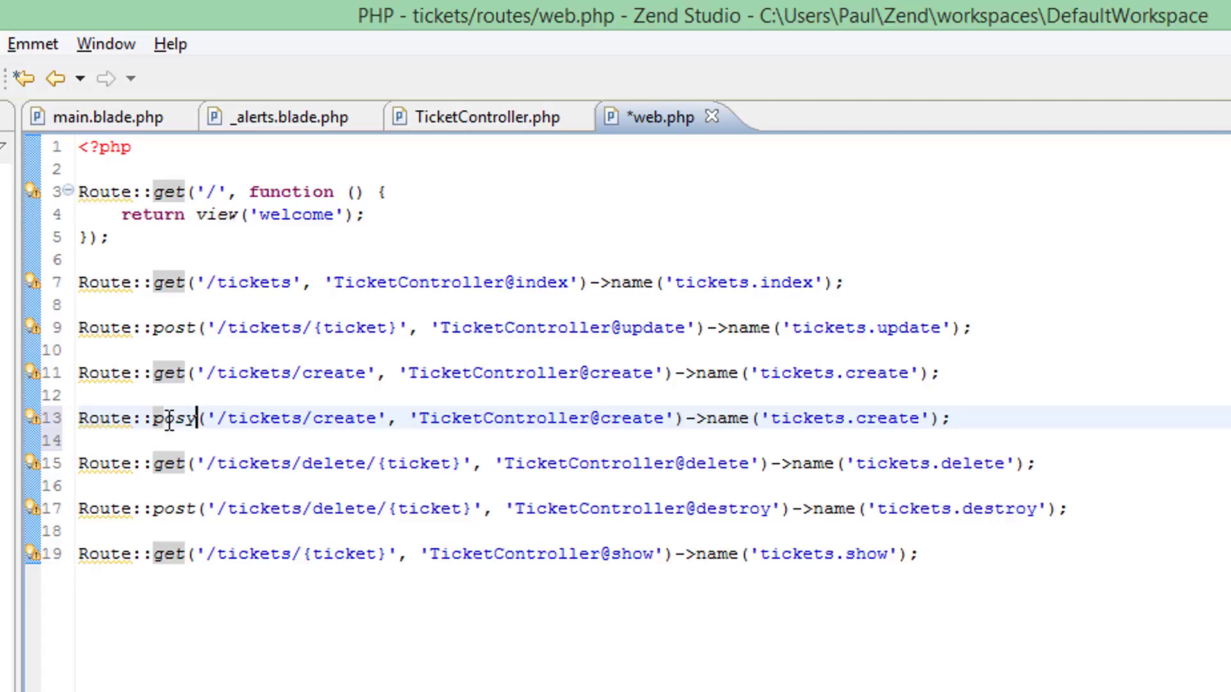
pyautogui.press('BackSpace')
pyautogui.write('t')
pyautogui.doubleClick(647, 419)
pyautogui.write('sto')
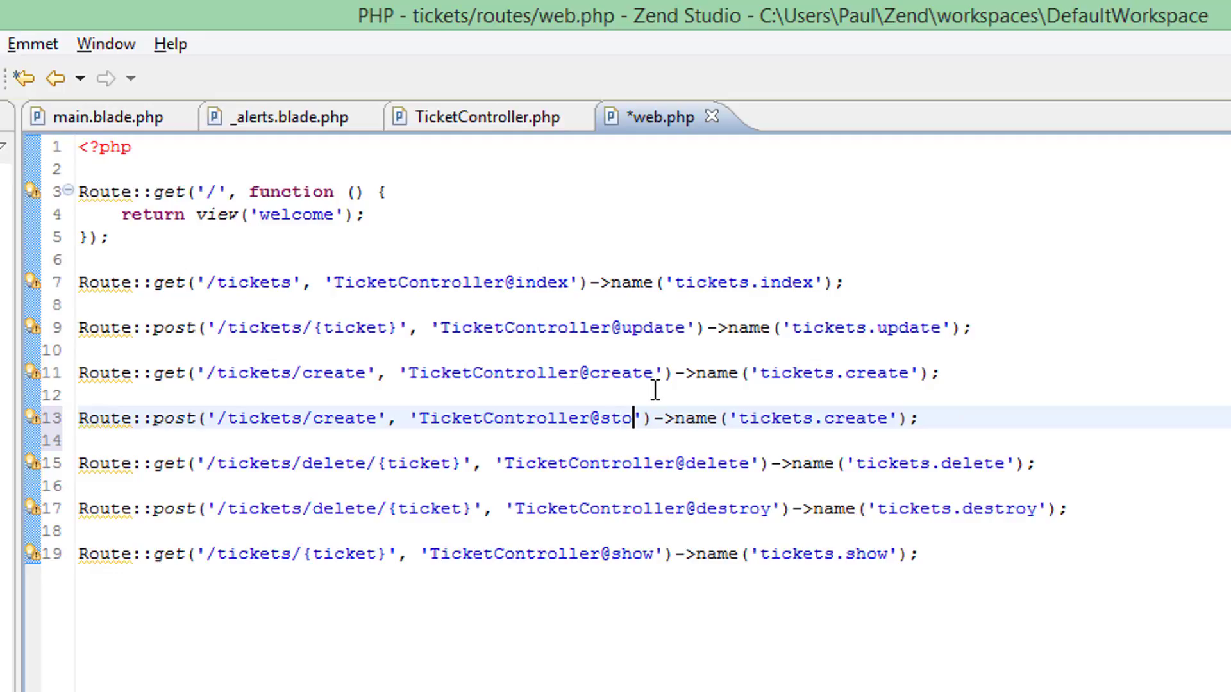
pyautogui.write('re')
pyautogui.hotkey('ctrl', 's')
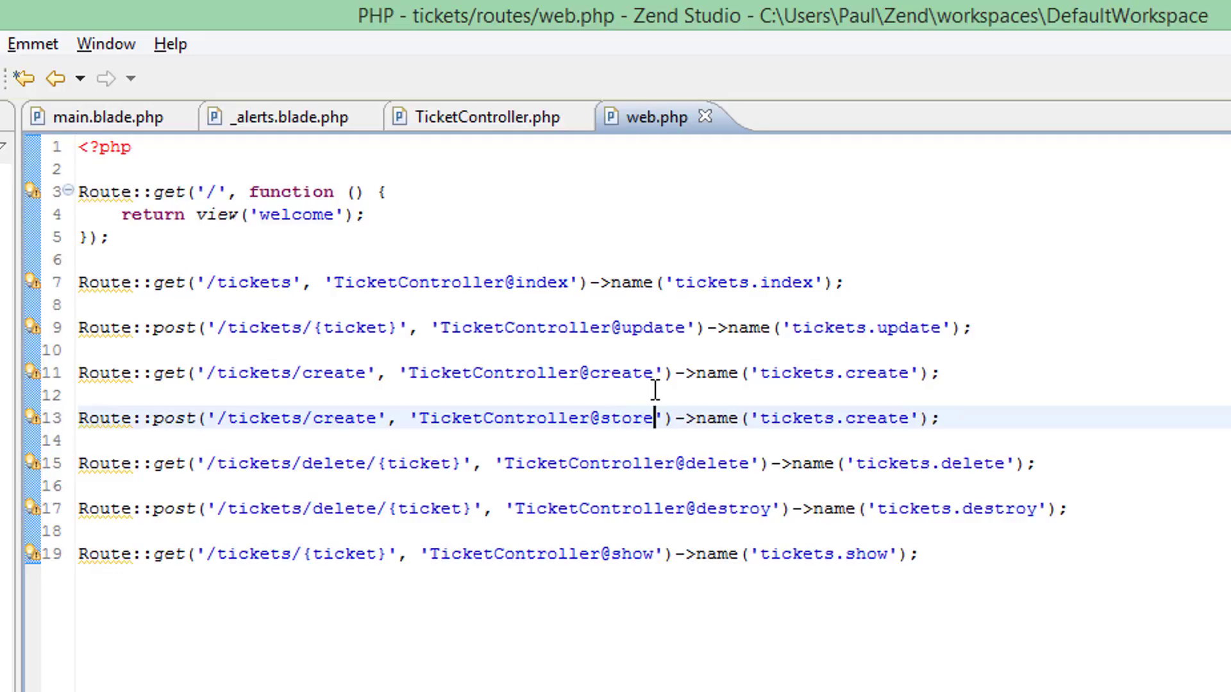
# - Rename the new route to tickets.store and save web.php
pyautogui.doubleClick(875, 419)
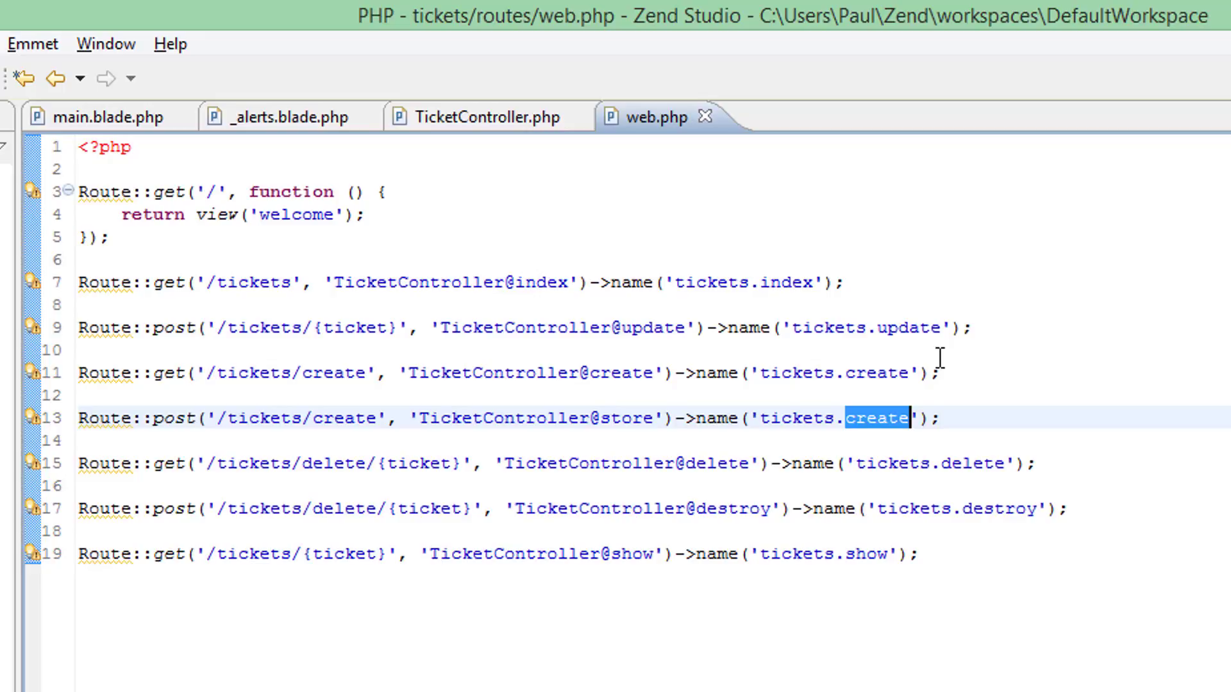
pyautogui.write('store')
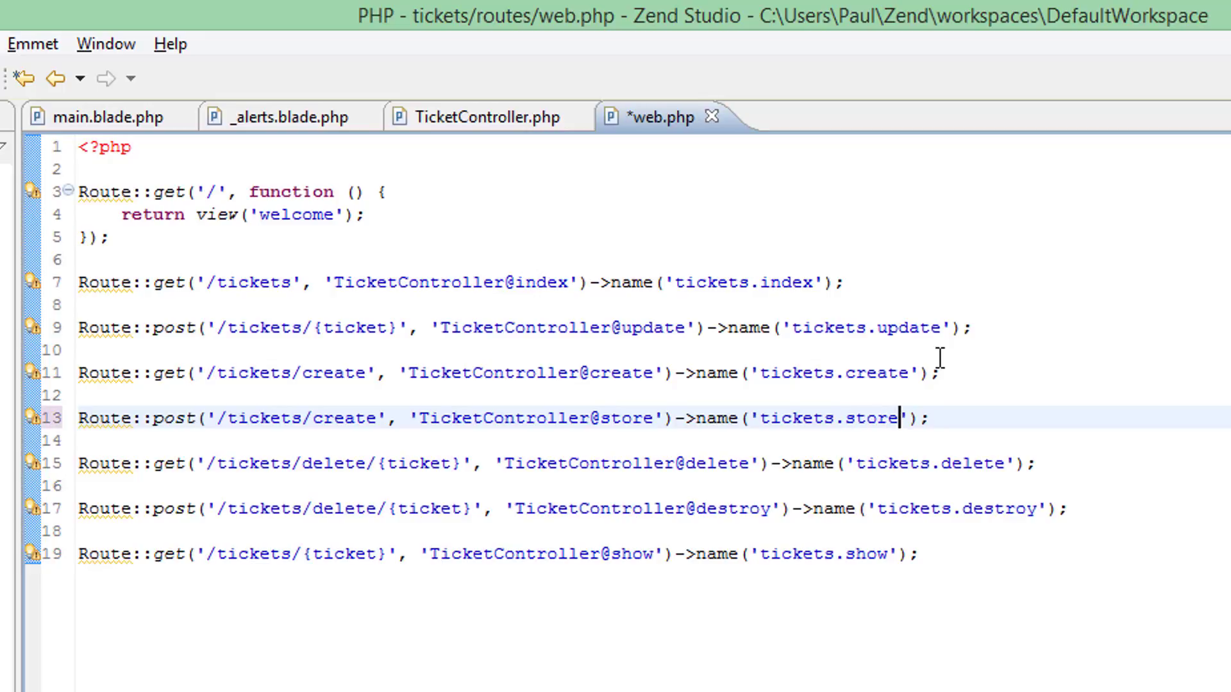
pyautogui.hotkey('ctrl', 's')
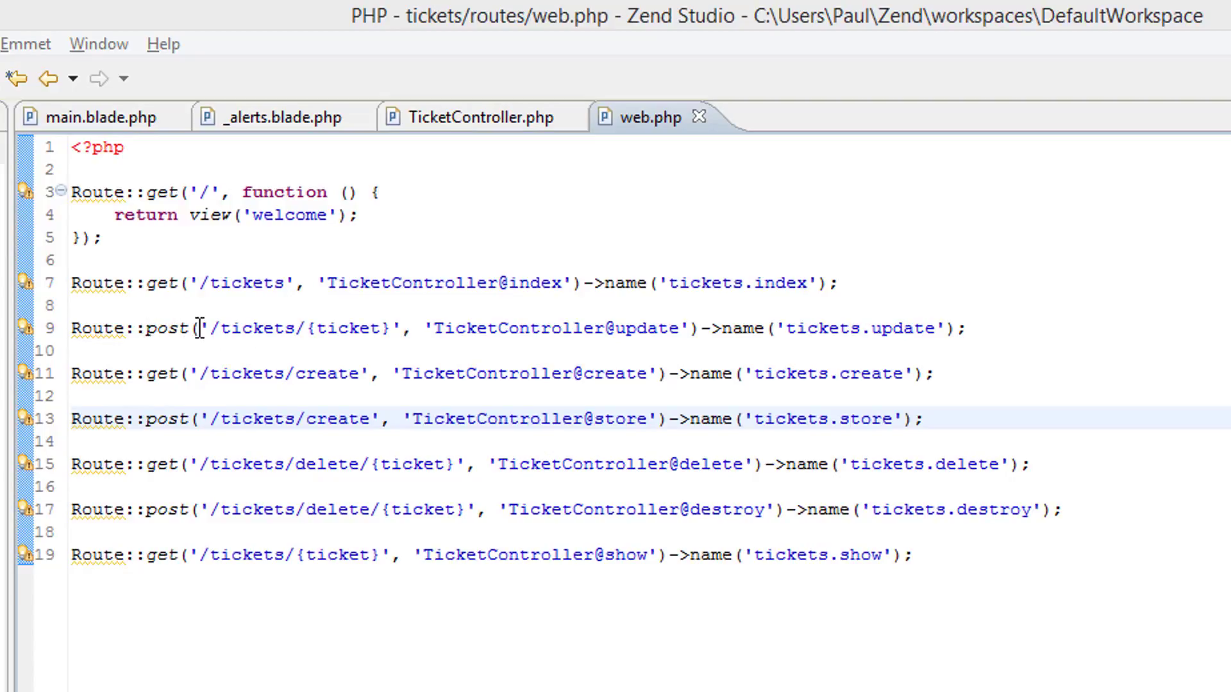
# - Cut the create and store route lines, paste them right after the tickets.index route and save
pyautogui.moveTo(201, 328); pyautogui.dragTo(394, 328)
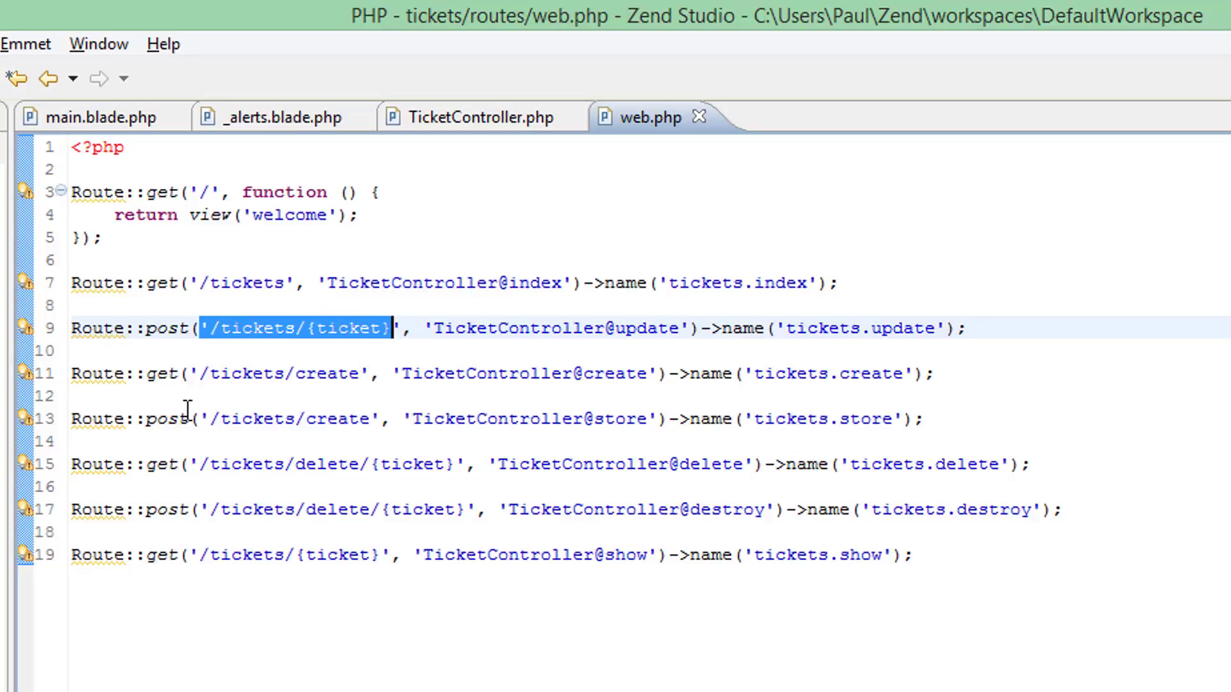
pyautogui.click(987, 332)
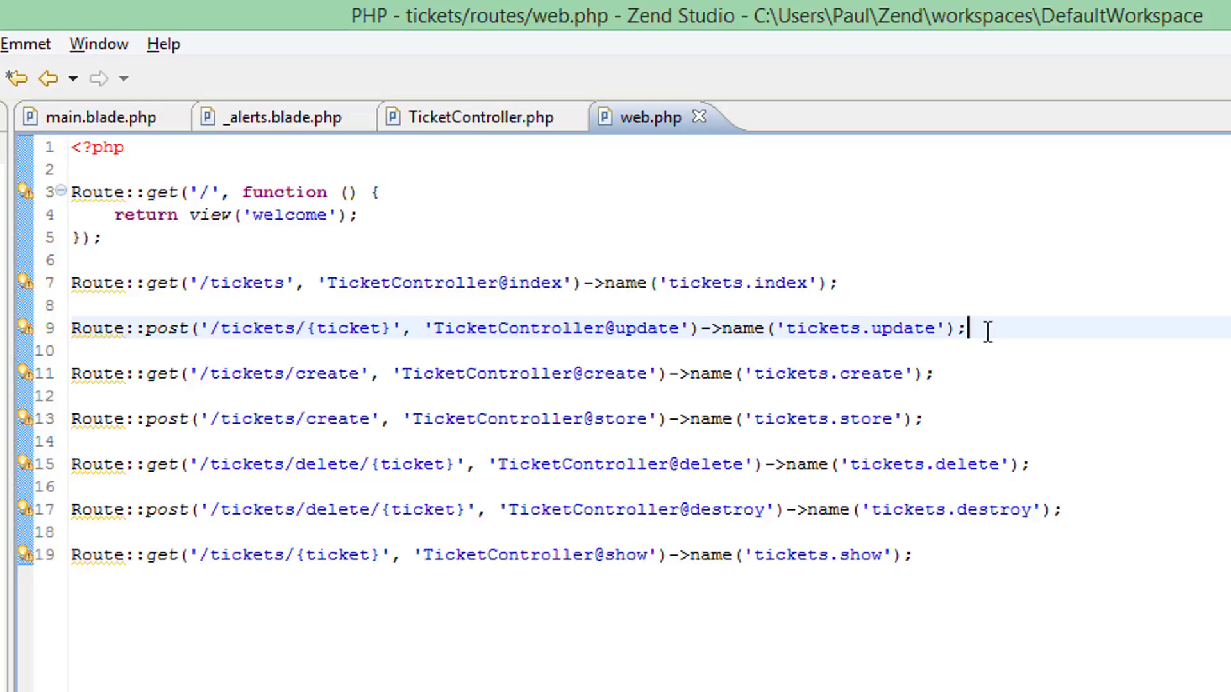
pyautogui.moveTo(987, 331); pyautogui.dragTo(986, 418)
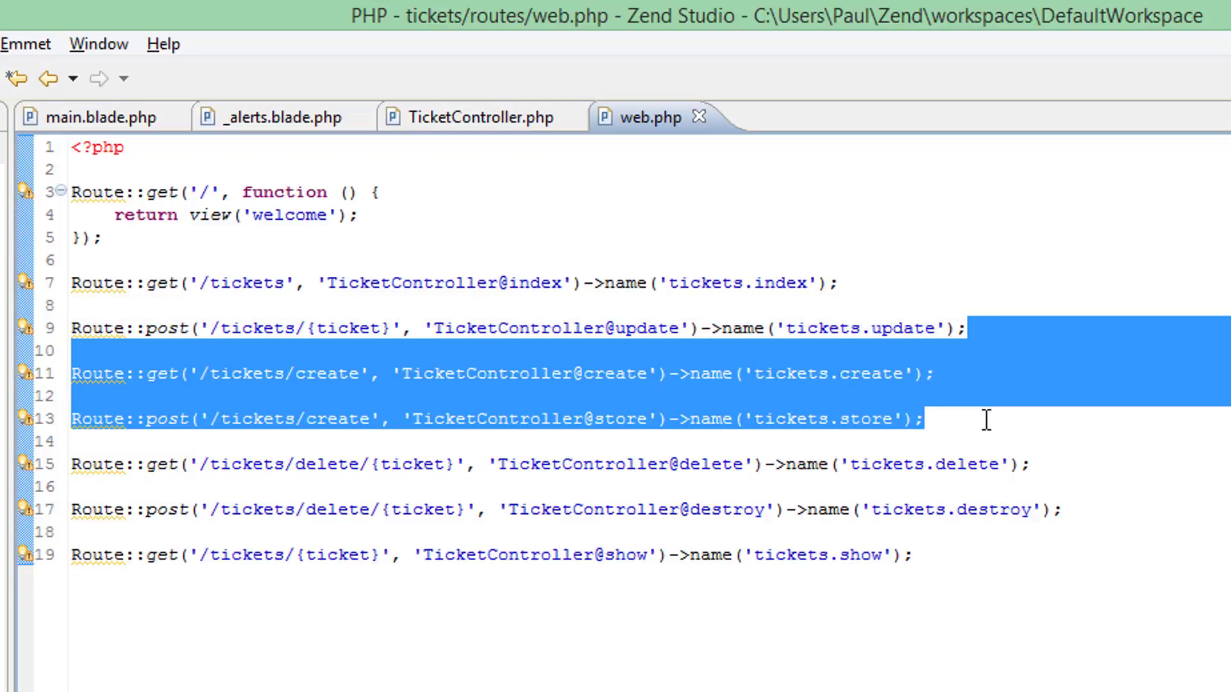
pyautogui.press('Delete')
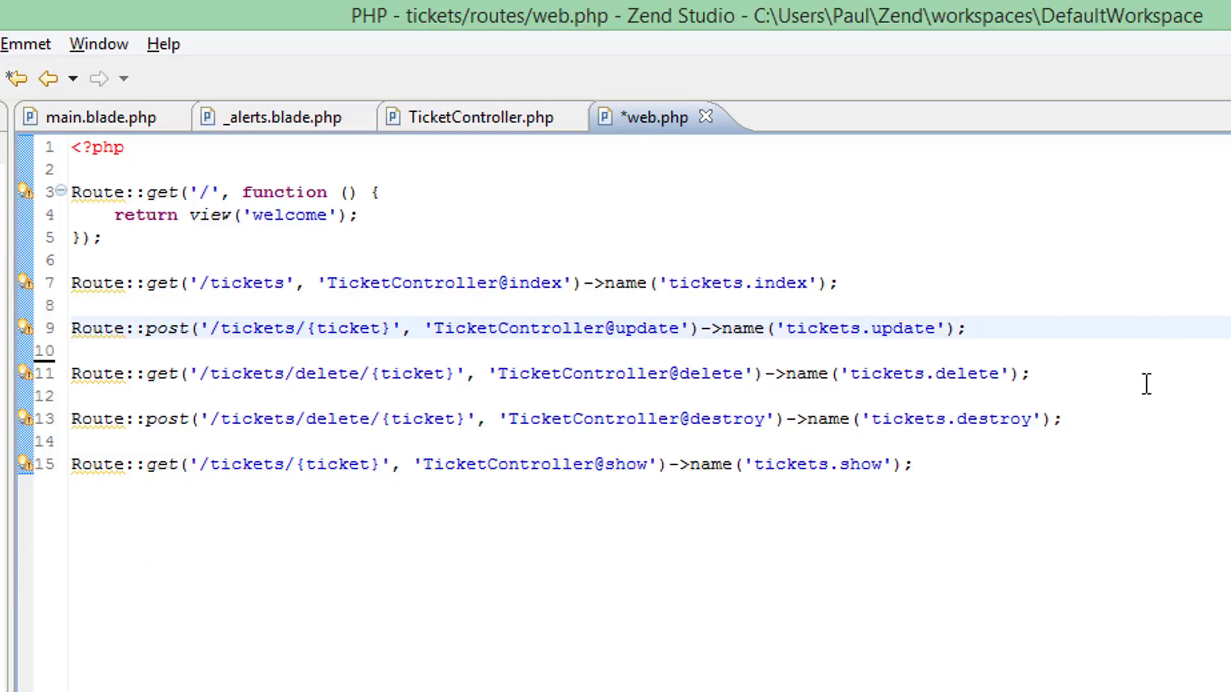
pyautogui.click(867, 283)
pyautogui.write("Route::get('/tickets/create', 'TicketController@create')->name('tickets.create');  Route::post('/tickets/create', 'TicketController@store')->name('tickets.store');")
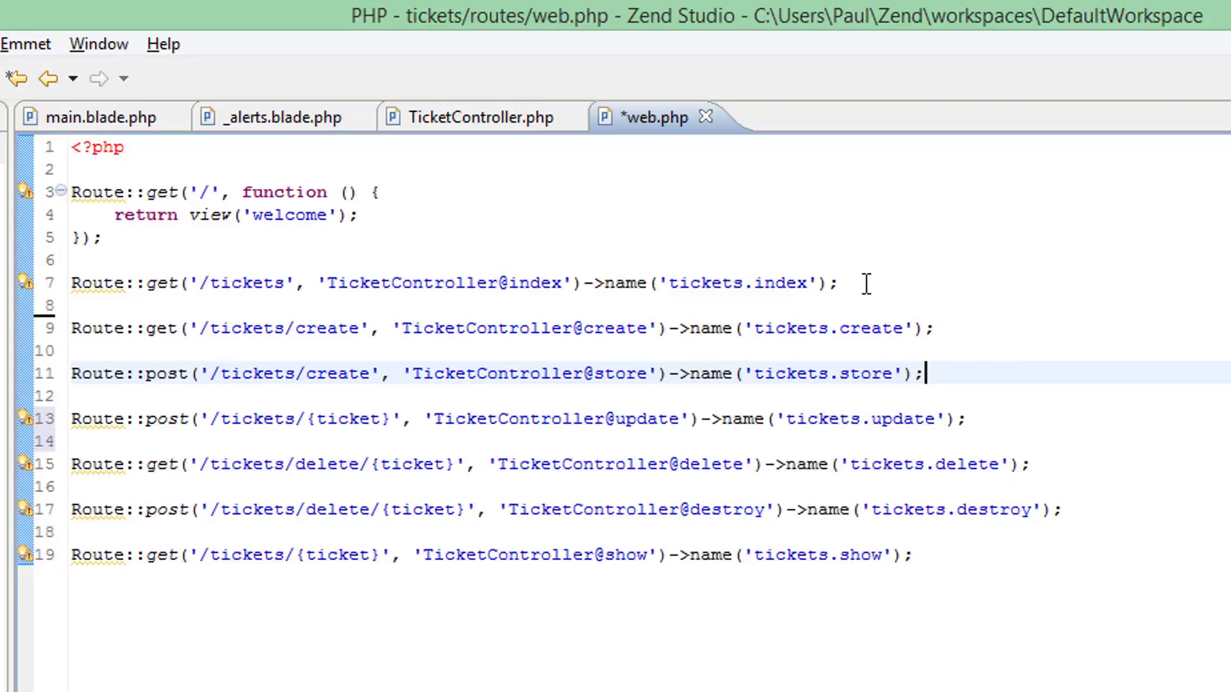
pyautogui.hotkey('ctrl', 's')
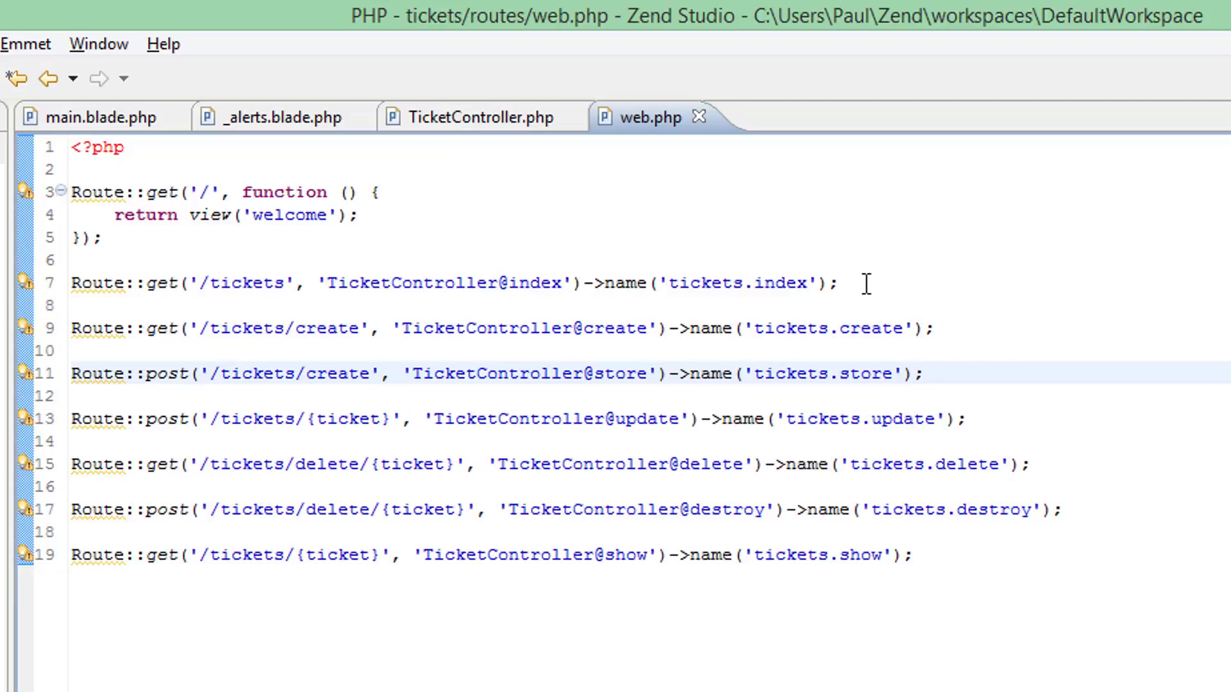
# - In TicketController's store method, replace the placeholder comment with a dd('') call
pyautogui.click(455, 115)
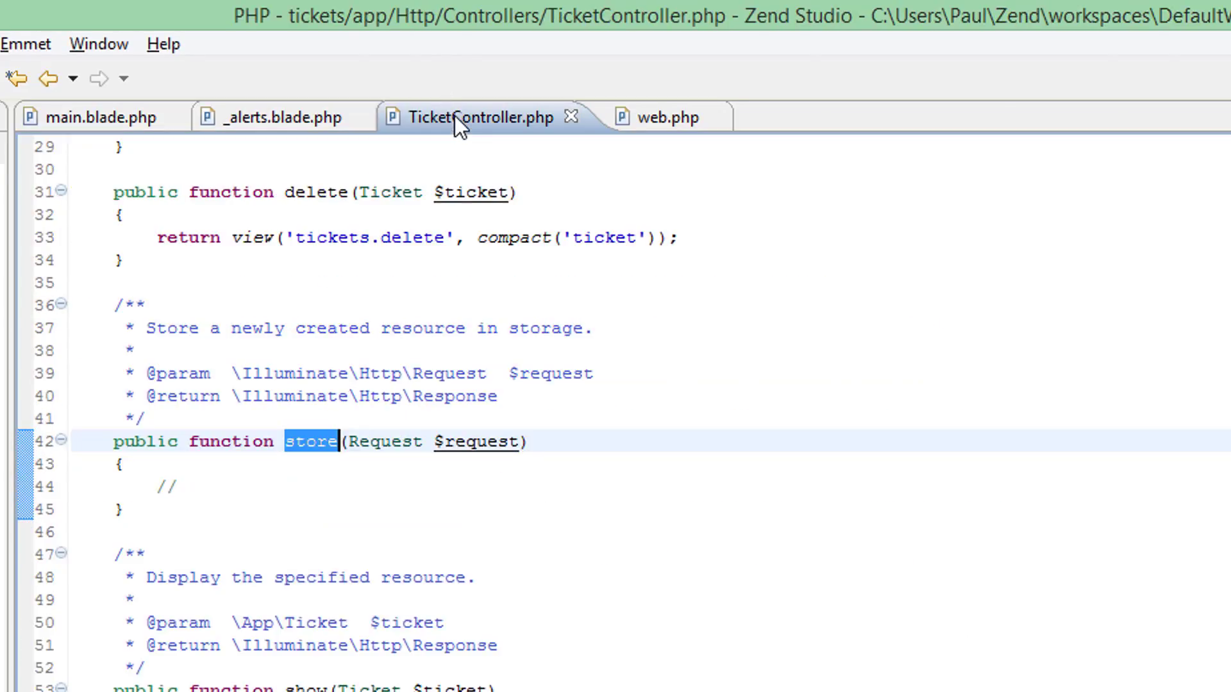
pyautogui.click(178, 488)
pyautogui.press('BackSpace')
pyautogui.press('BackSpace')
pyautogui.write('dd(')
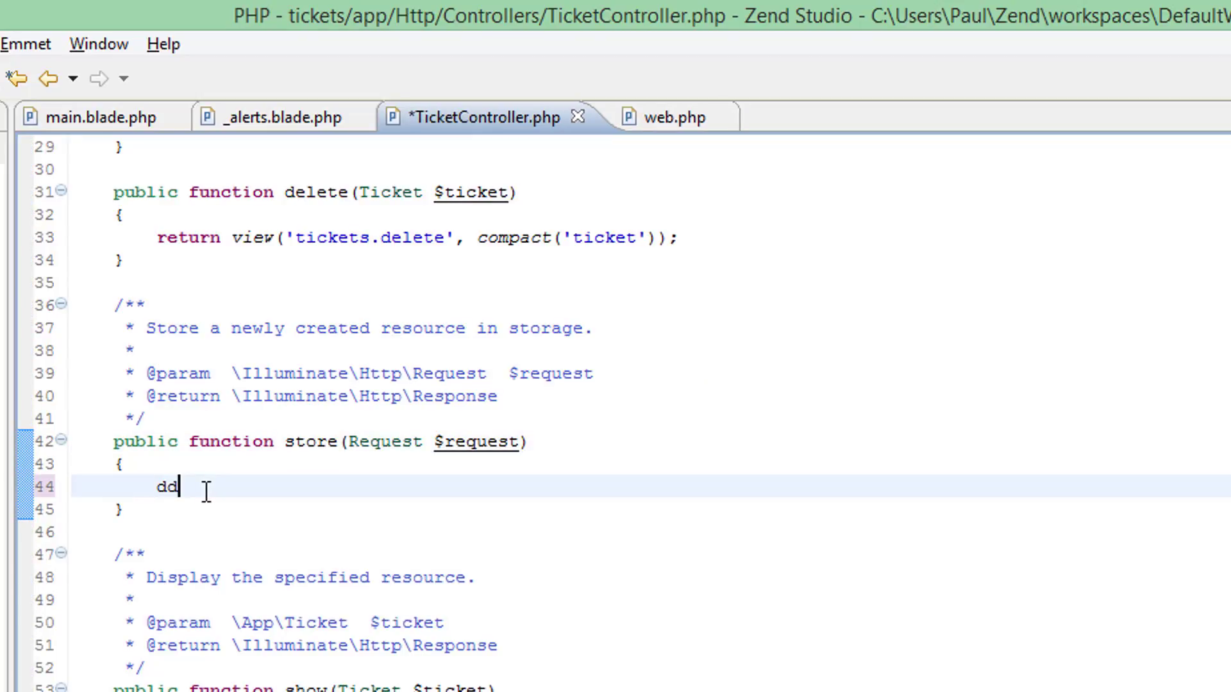
pyautogui.write('();')
pyautogui.press('Escape')
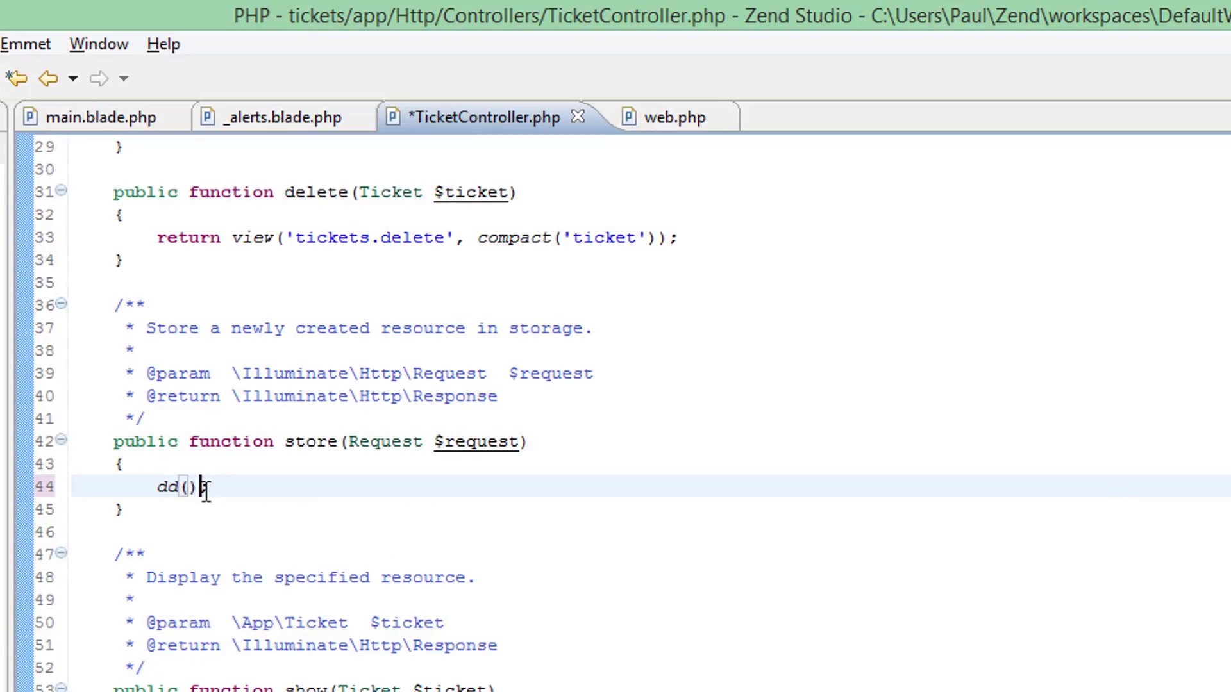
pyautogui.write("'")
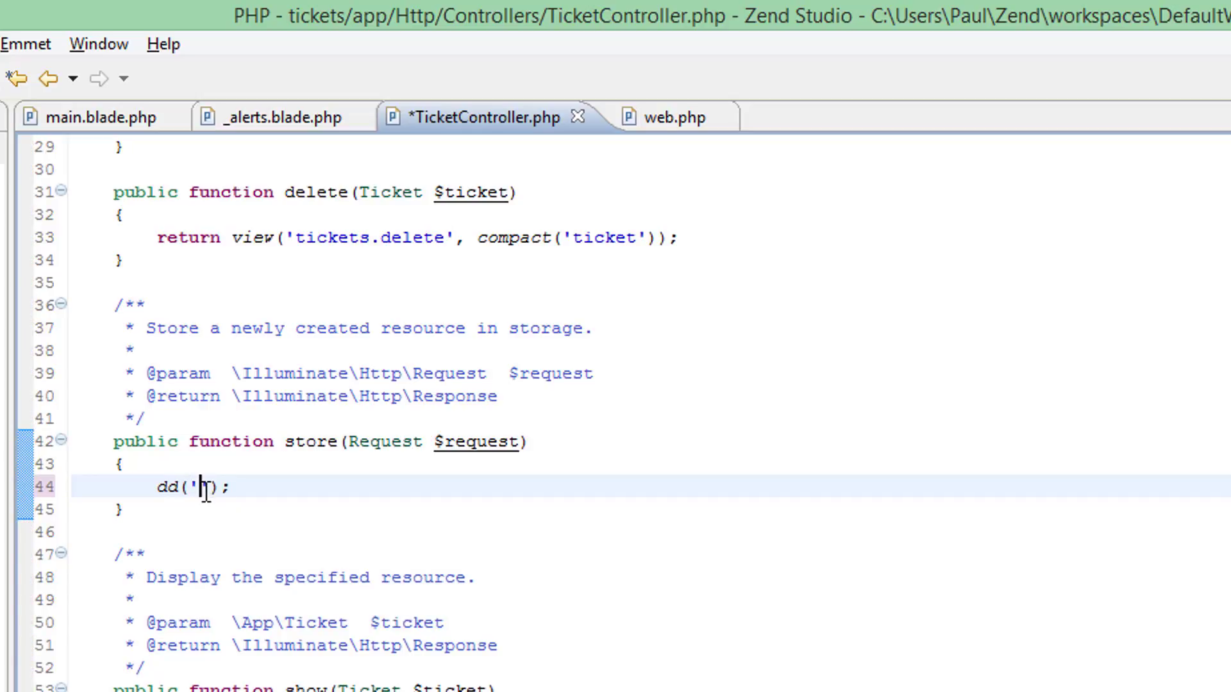
pyautogui.write('Store')
# - Save the controller, return to Chrome and reopen the Add New Ticket form
pyautogui.hotkey('ctrl', 's')
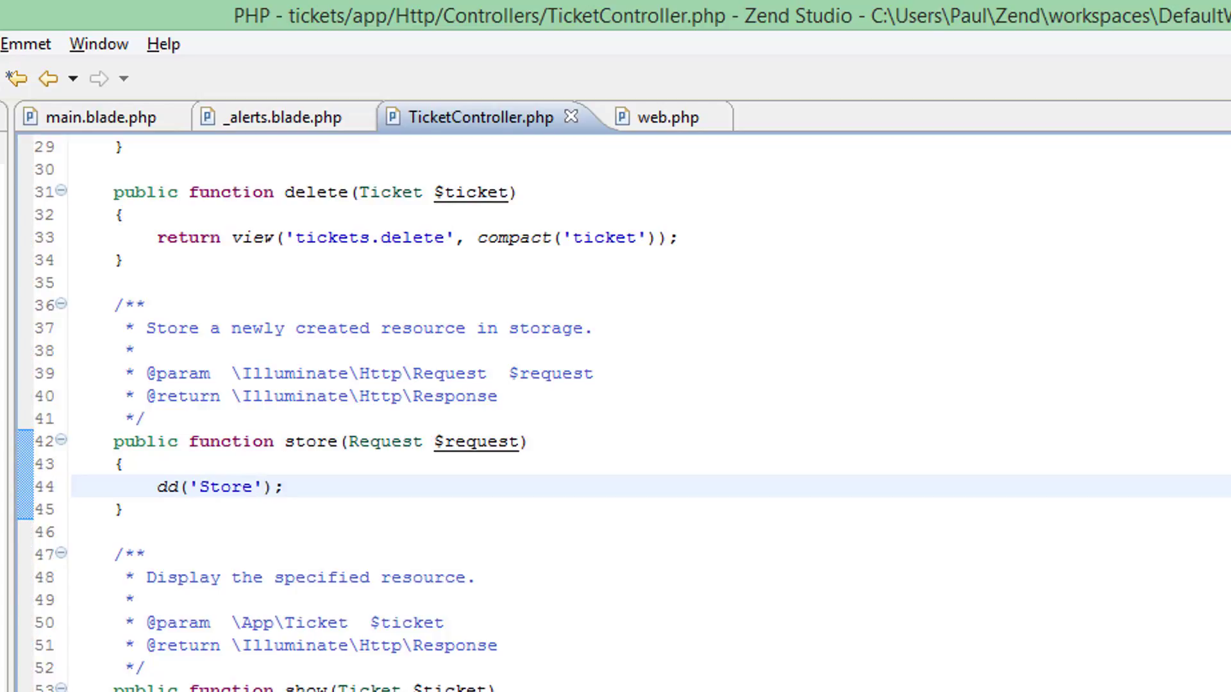
pyautogui.hotkey('alt', 'Tab')
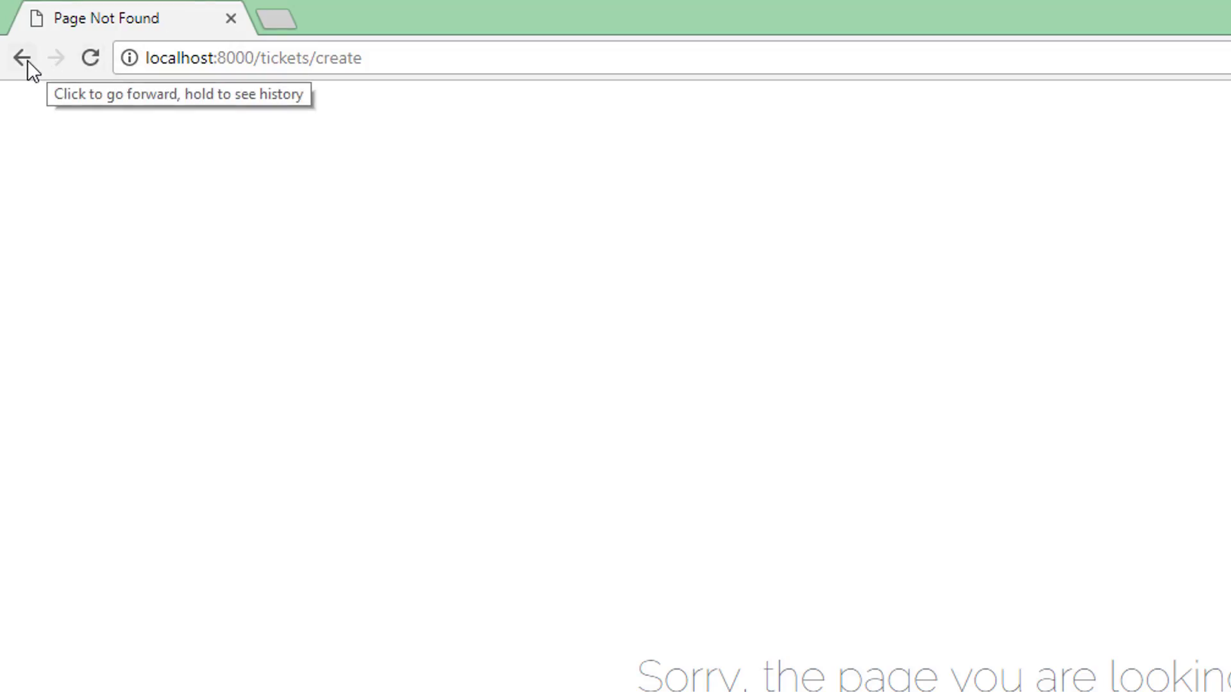
pyautogui.click(24, 61)
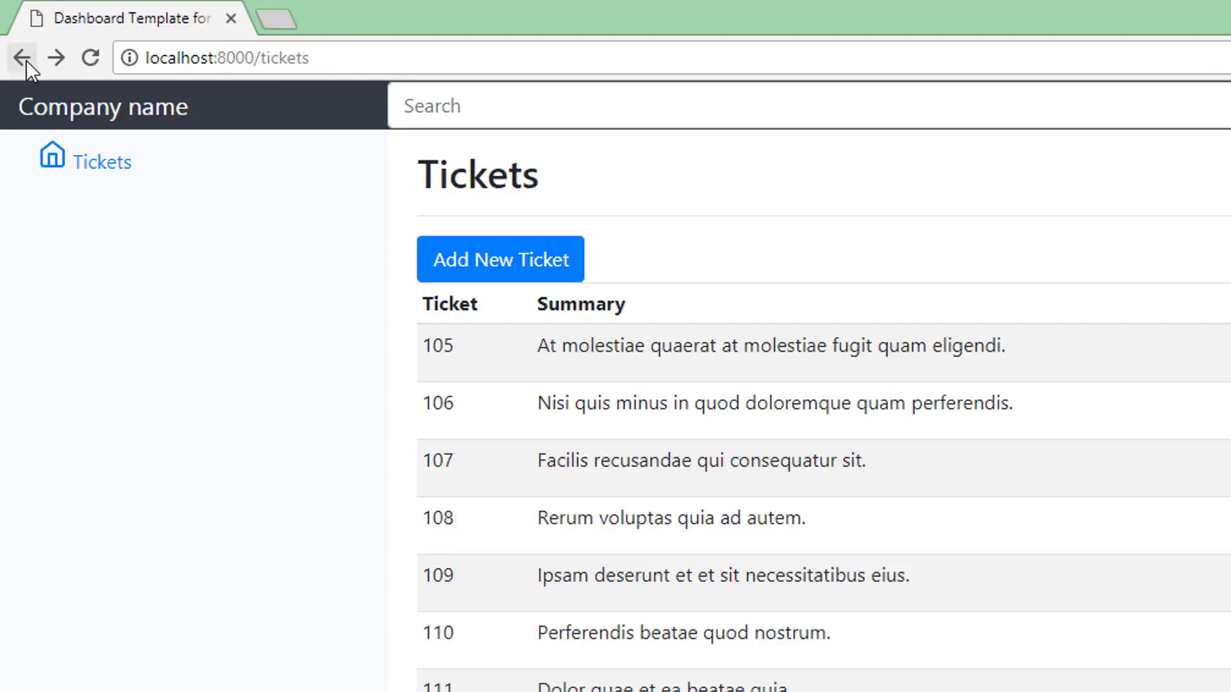
pyautogui.click(521, 260)
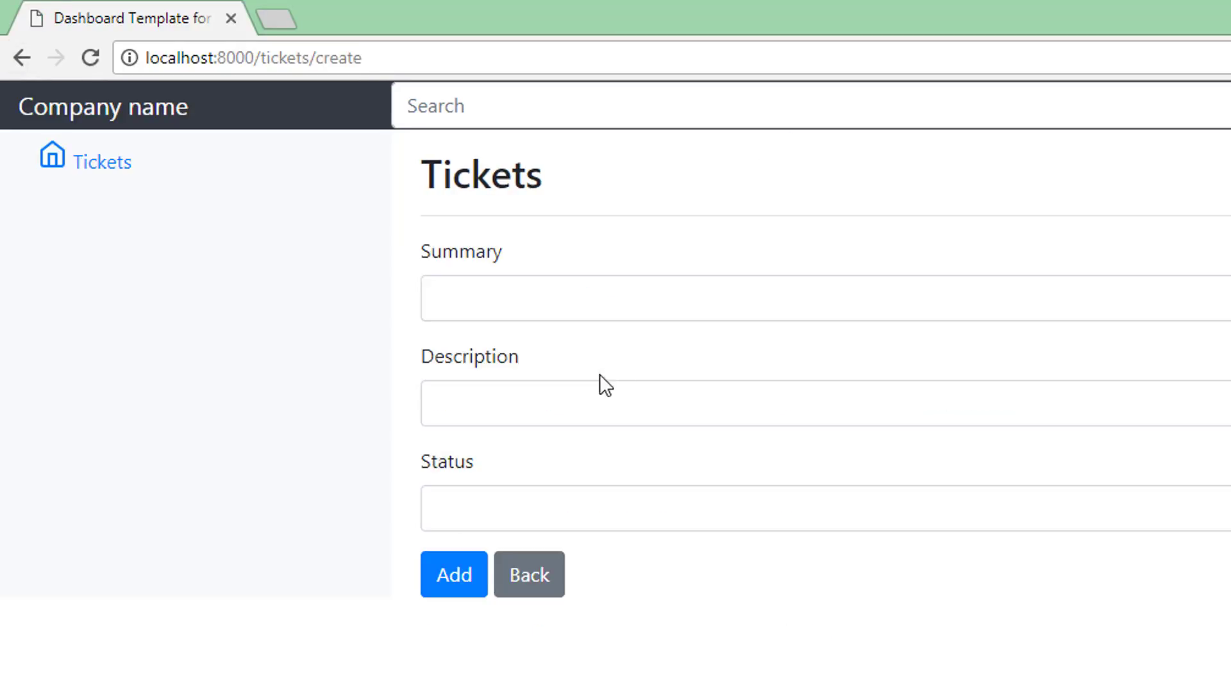
# - Enter 's' for Summary, Description and Status and submit the ticket, showing Store
pyautogui.click(606, 296)
pyautogui.write('s')
pyautogui.click(568, 399)
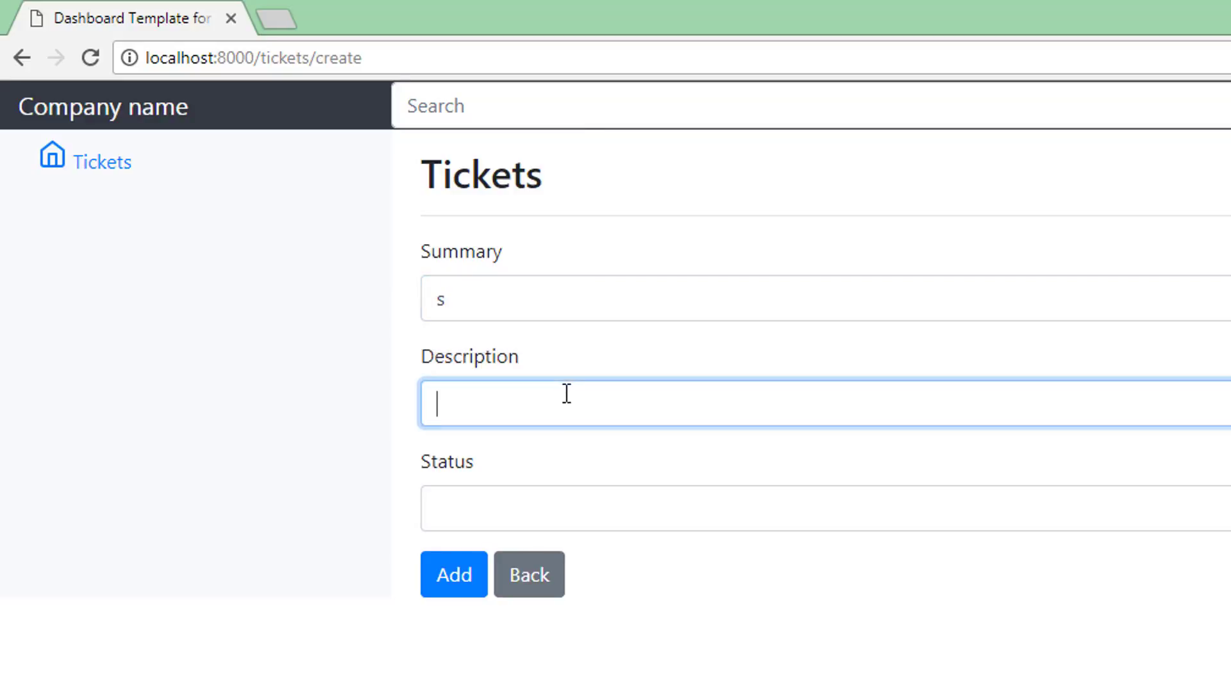
pyautogui.write('s')
pyautogui.click(505, 510)
pyautogui.write('s')
pyautogui.click(454, 577)
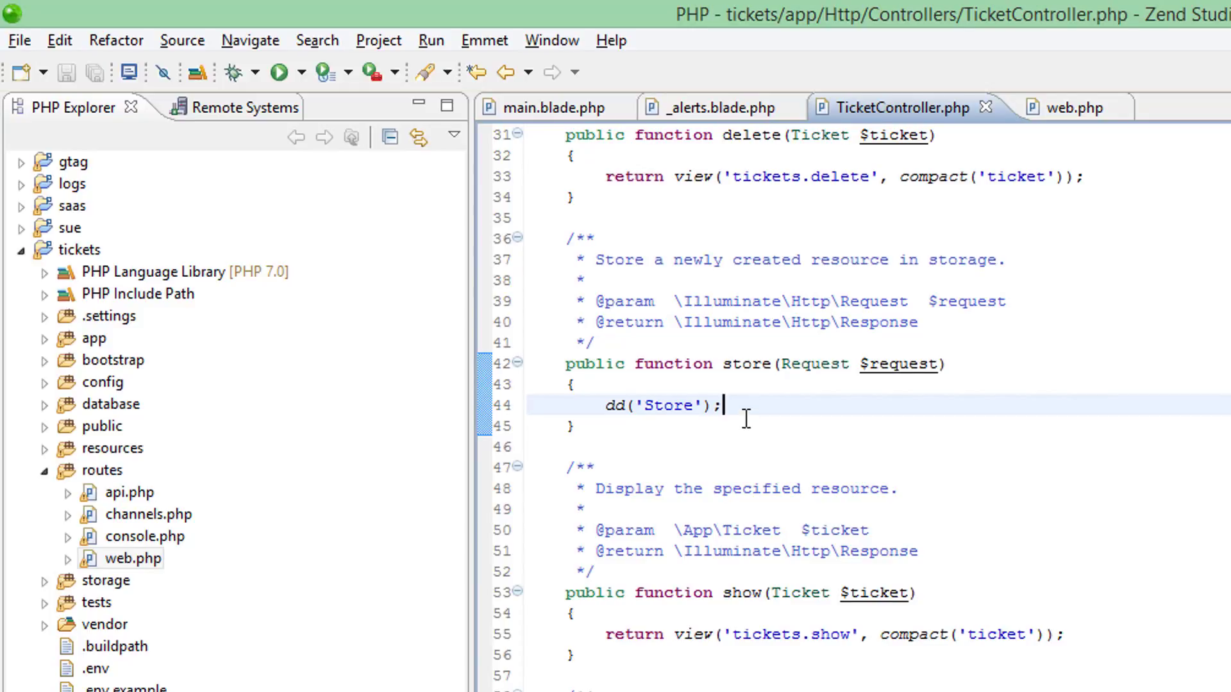
# - Replace the dd line with Ticket::create([ ]) and start a 'summary' key inside the array
pyautogui.doubleClick(664, 406)
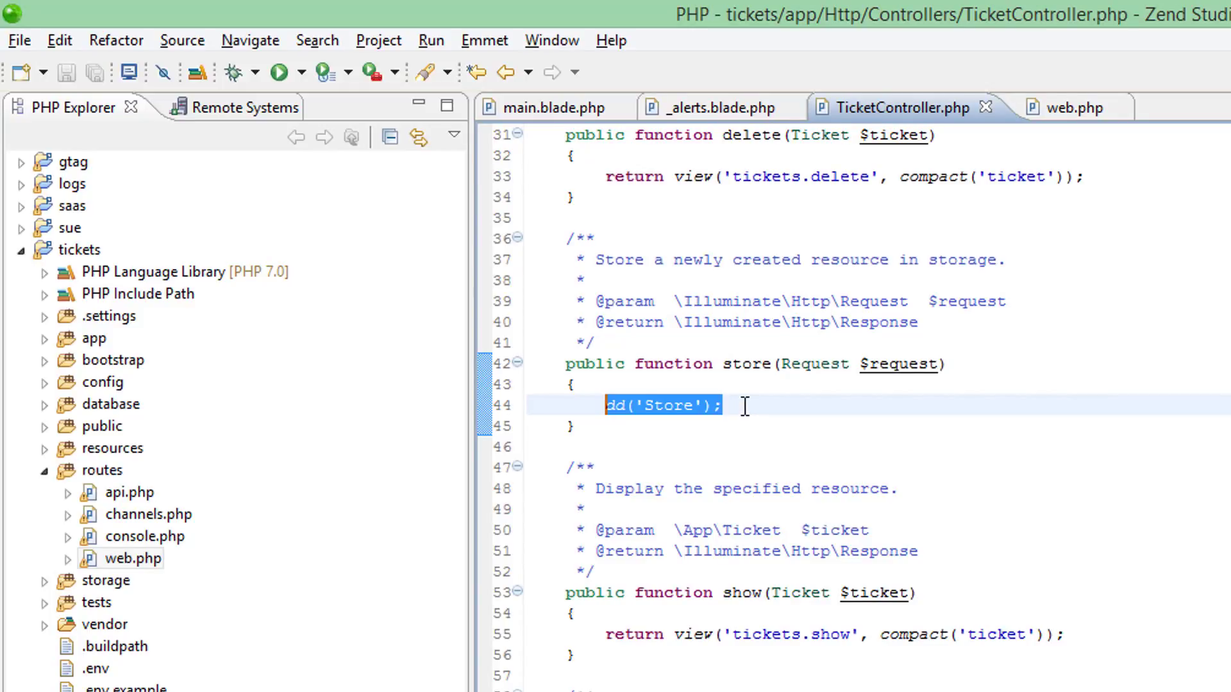
pyautogui.write('Ticket')
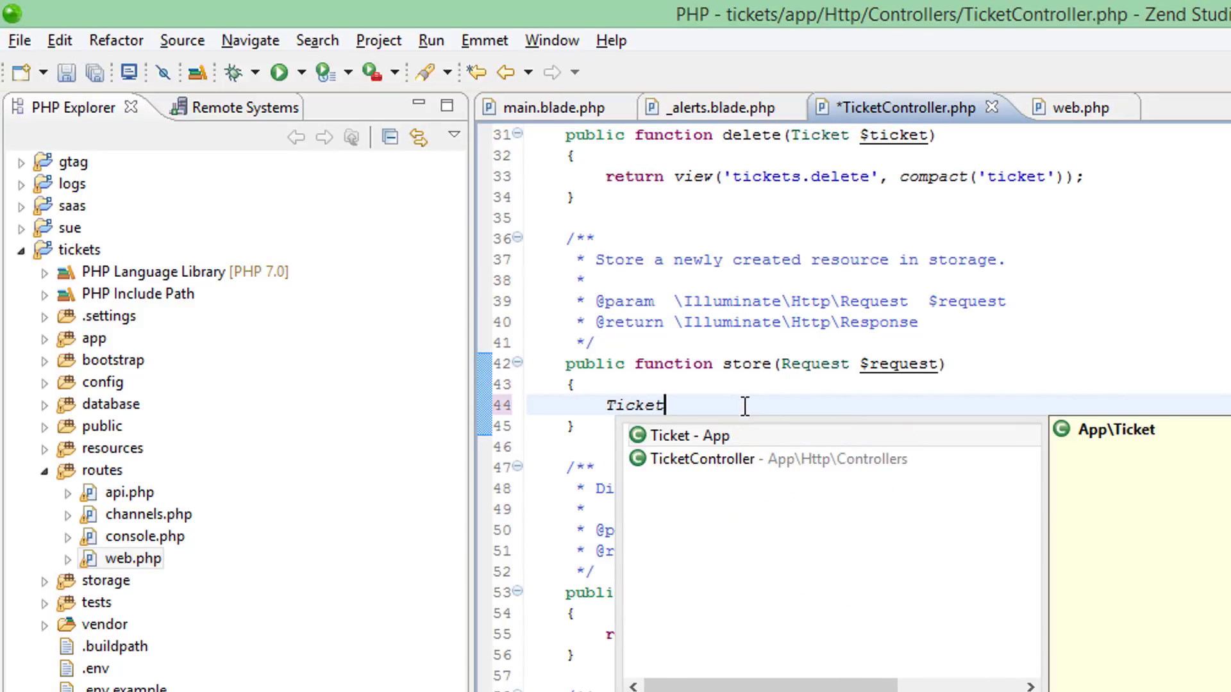
pyautogui.write('::creat')
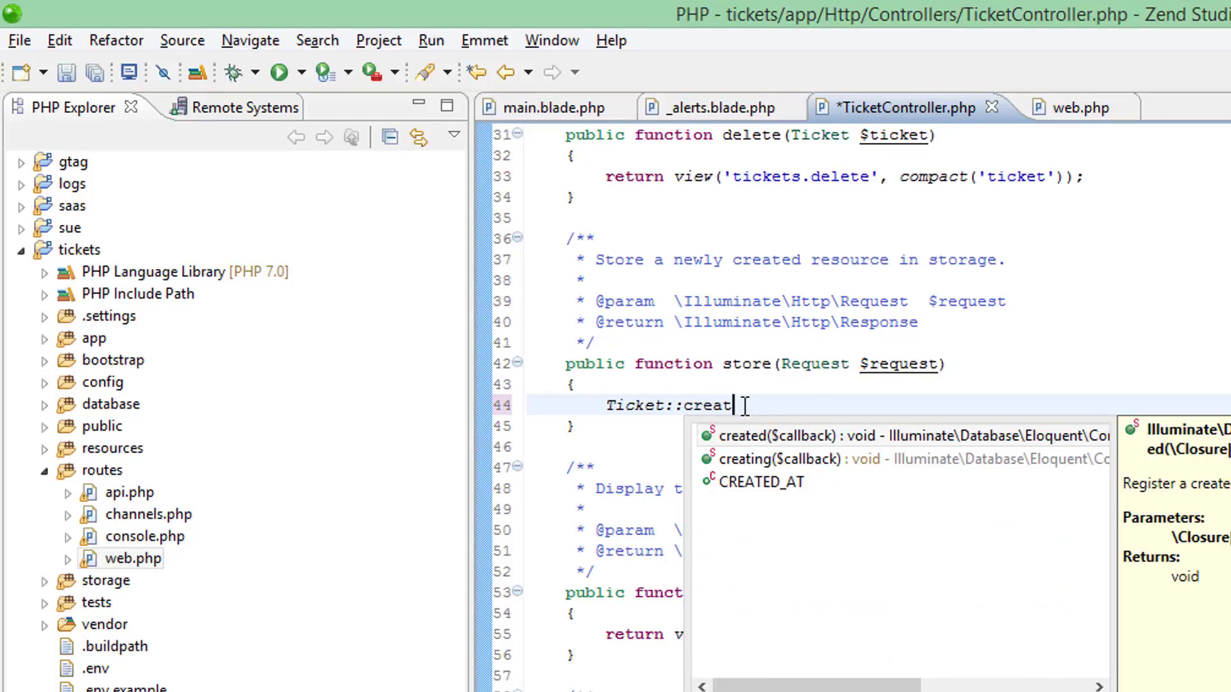
pyautogui.write('e();')
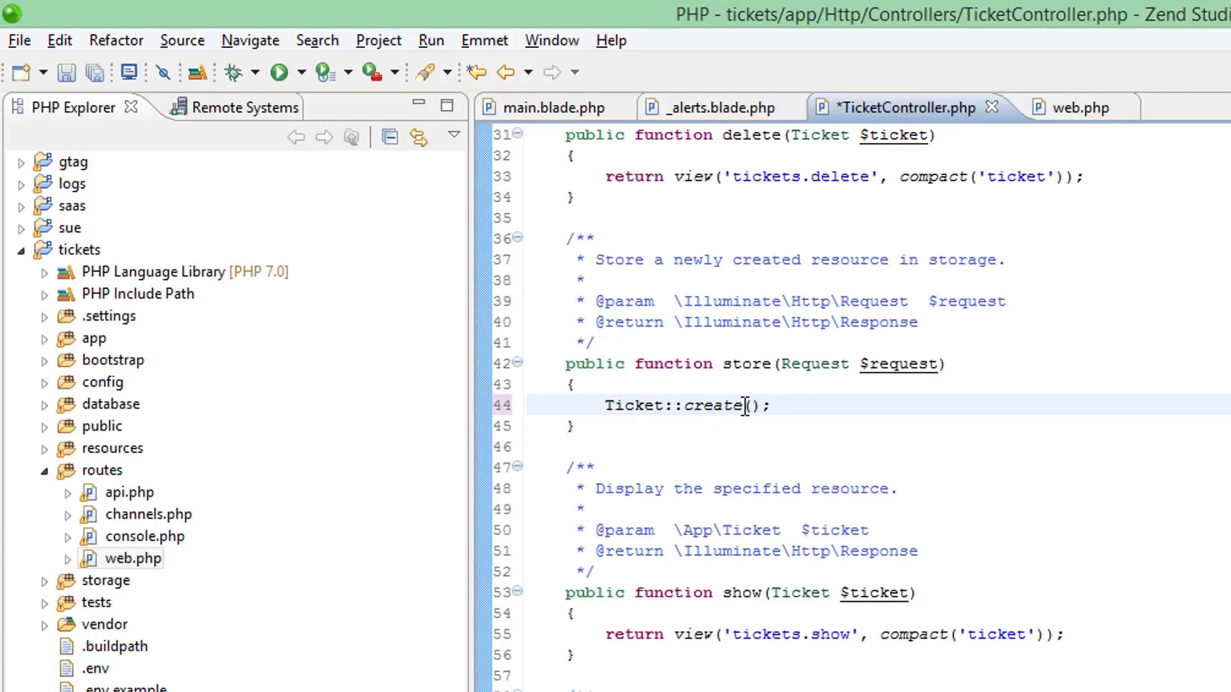
pyautogui.click(754, 405)
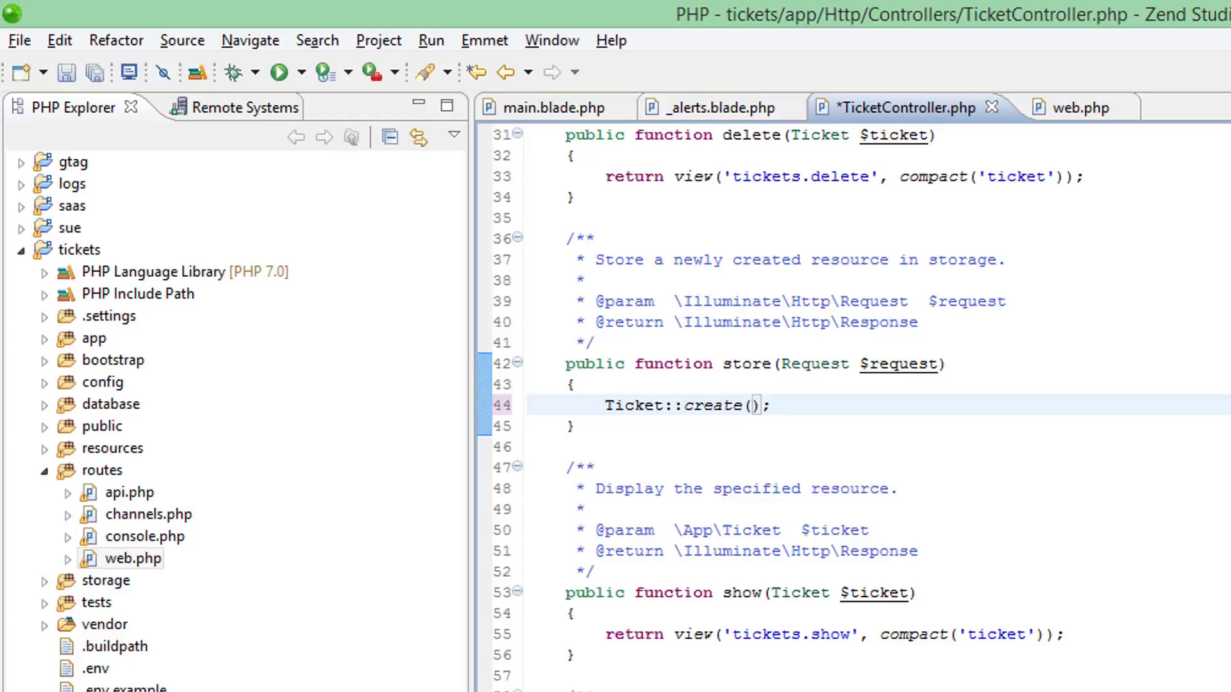
pyautogui.write('[]')
pyautogui.press('Left')
pyautogui.press('Return')
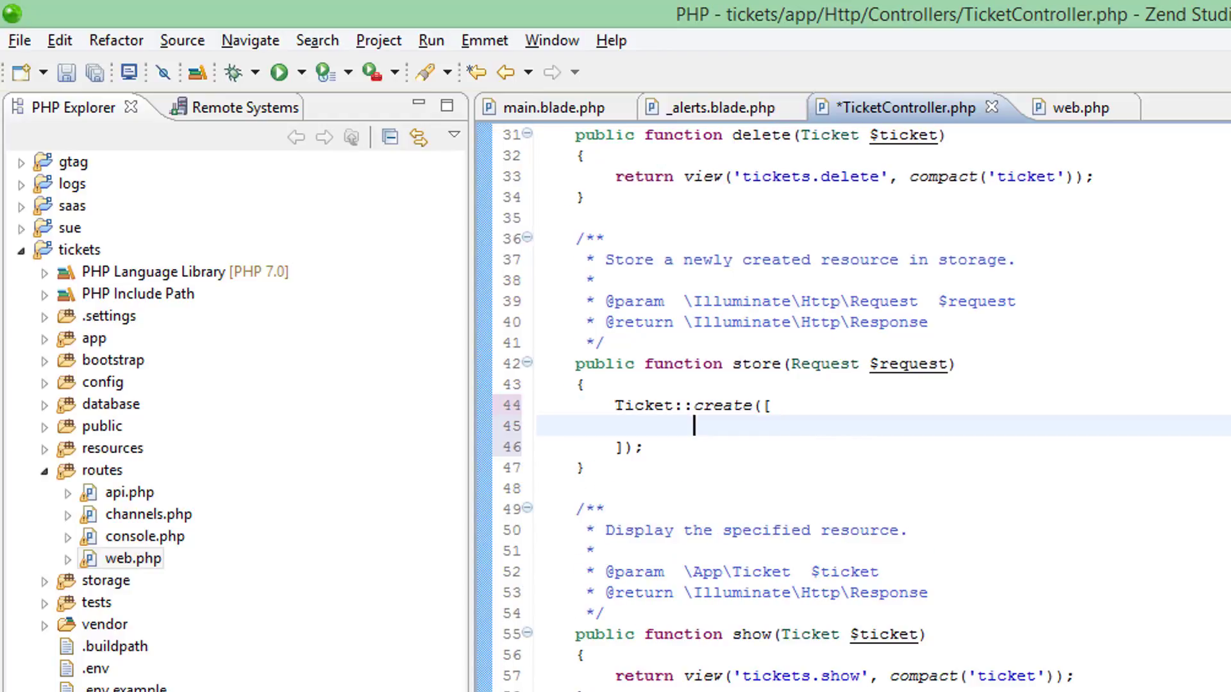
pyautogui.write('s')
pyautogui.write('umm')
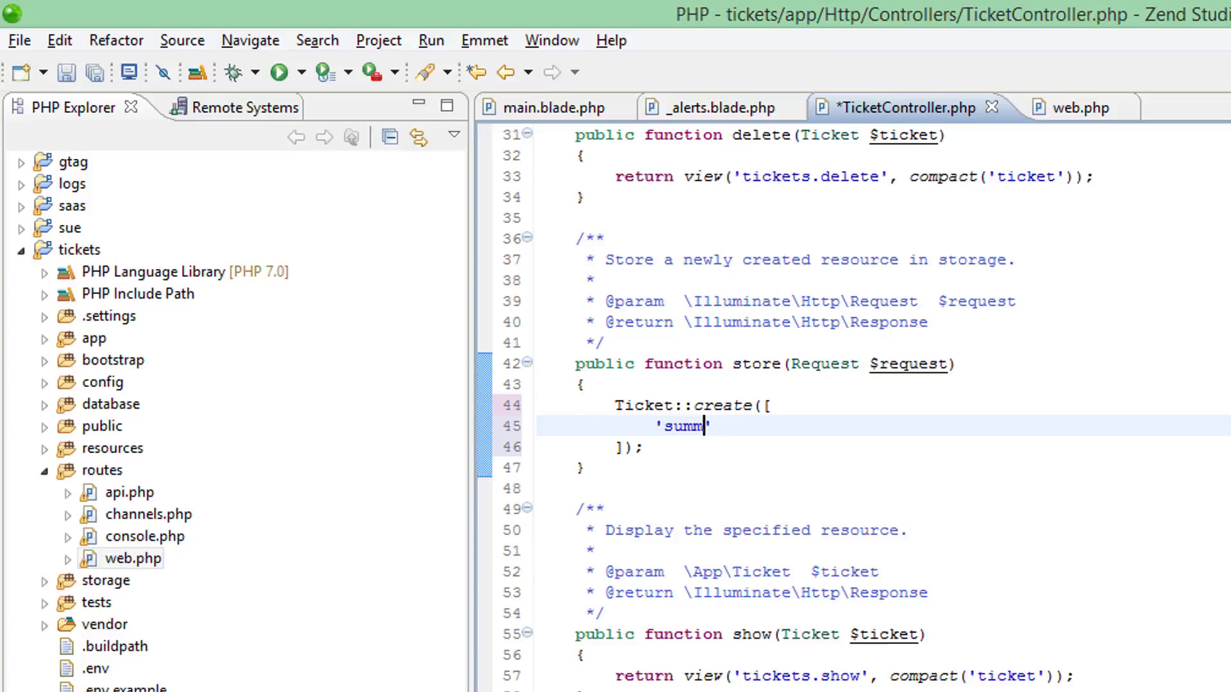
pyautogui.write('ary')
pyautogui.press('Right')
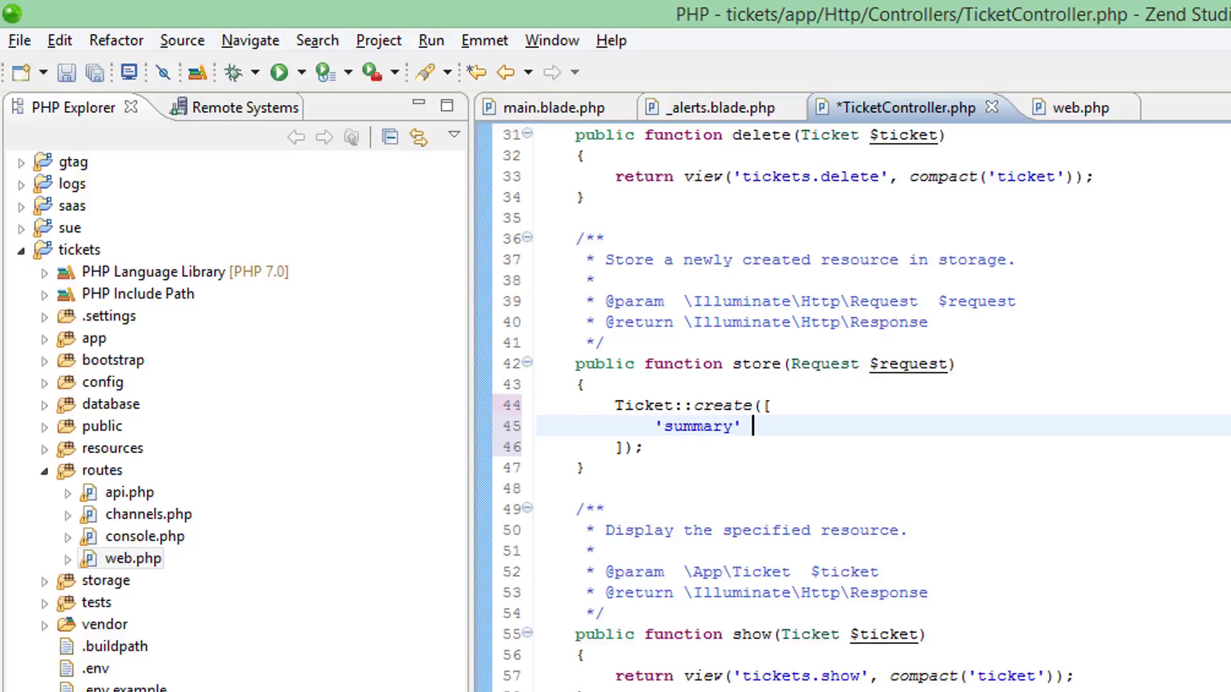
pyautogui.write('= >')
pyautogui.write(' r')
pyautogui.write('equest(')
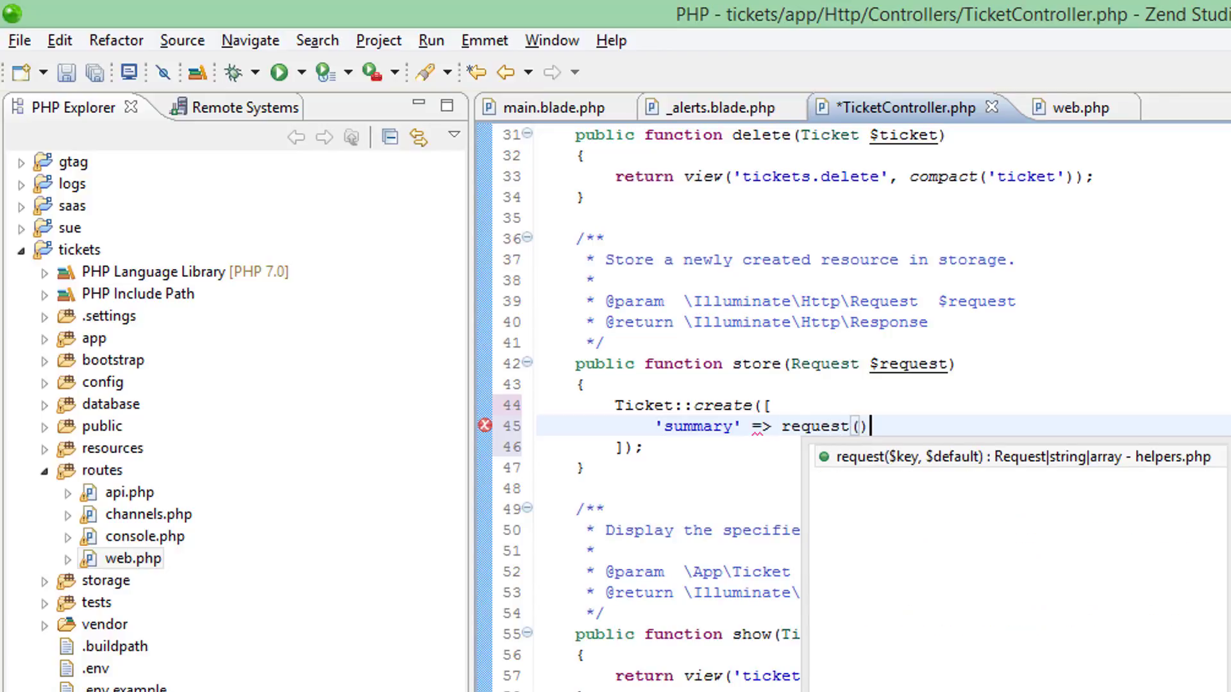
pyautogui.write(',')
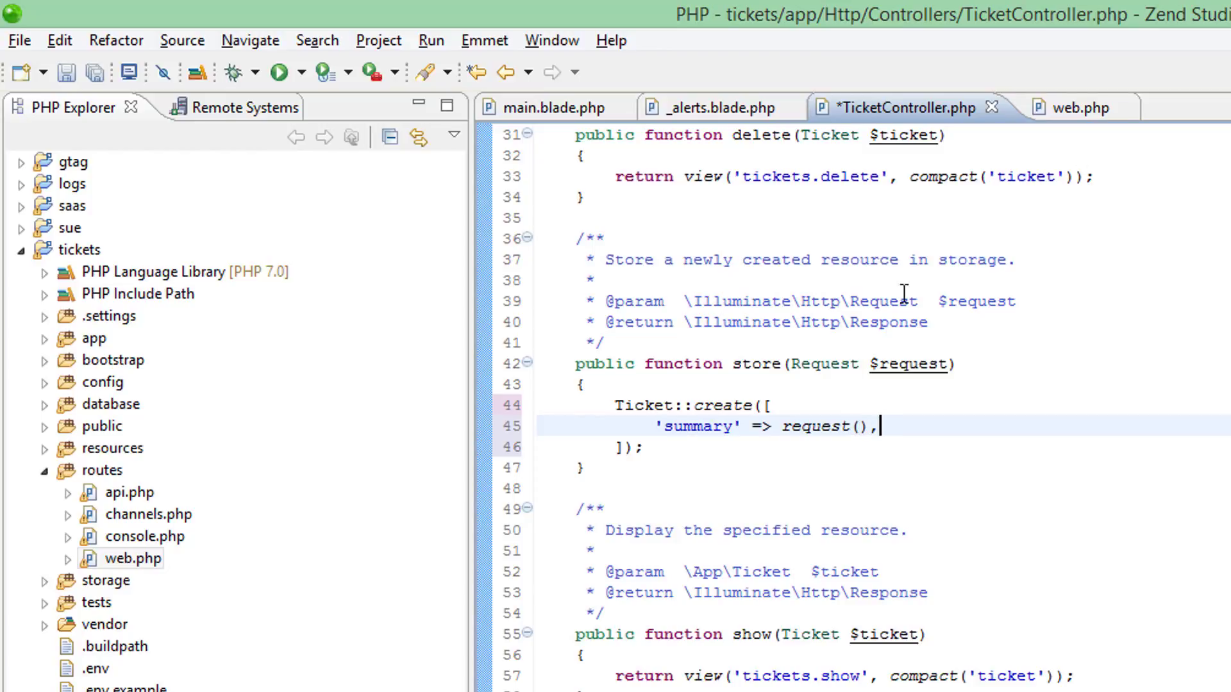
# - Complete the entry as 'summary' => request('summary') and select it for copying
pyautogui.doubleClick(695, 427)
pyautogui.hotkey('ctrl', 'c')
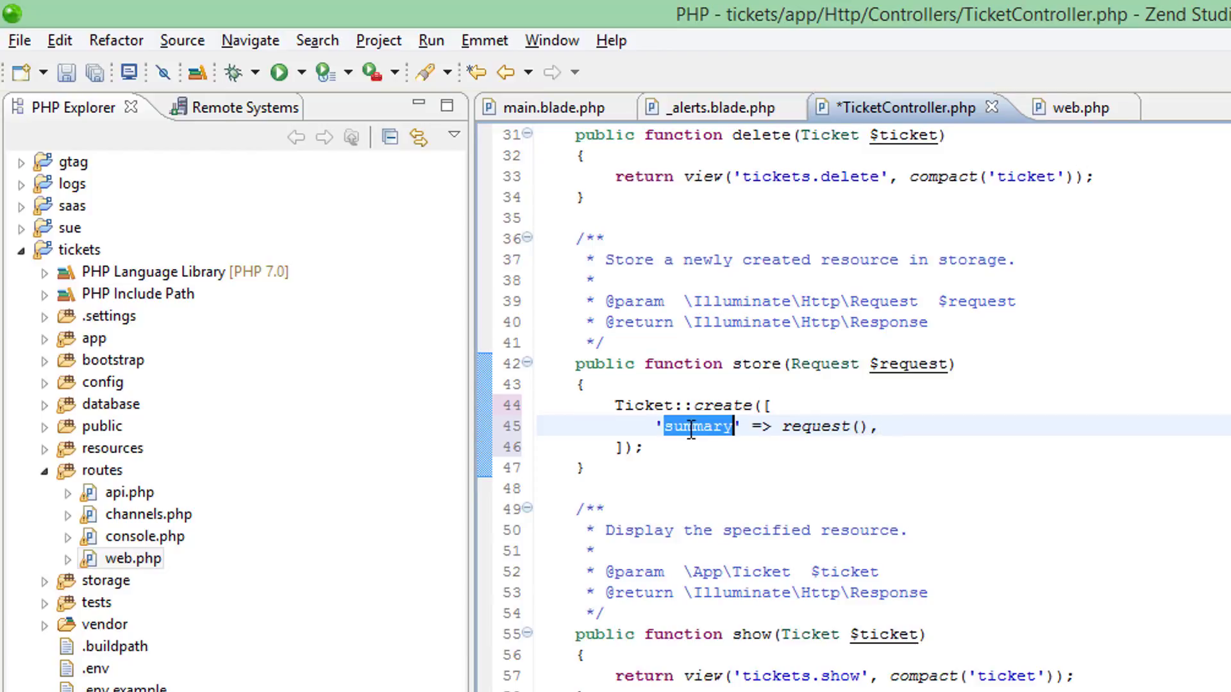
pyautogui.click(861, 427)
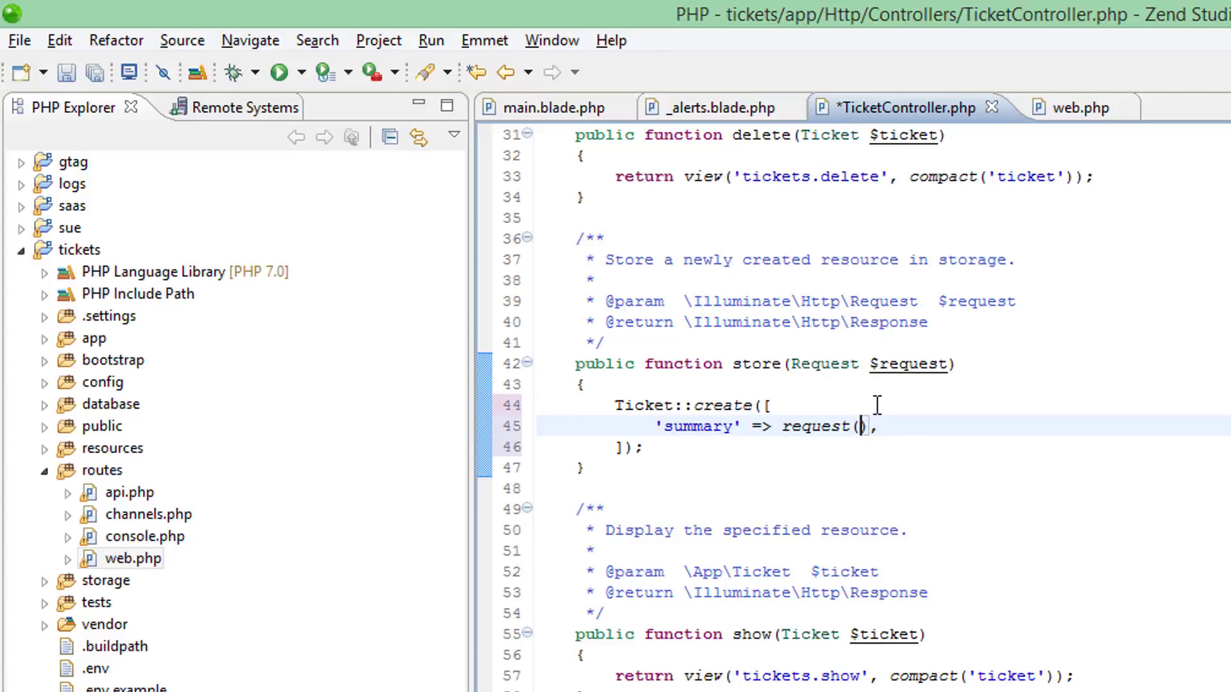
pyautogui.write("'")
pyautogui.hotkey('ctrl', 'v')
pyautogui.press('Right')
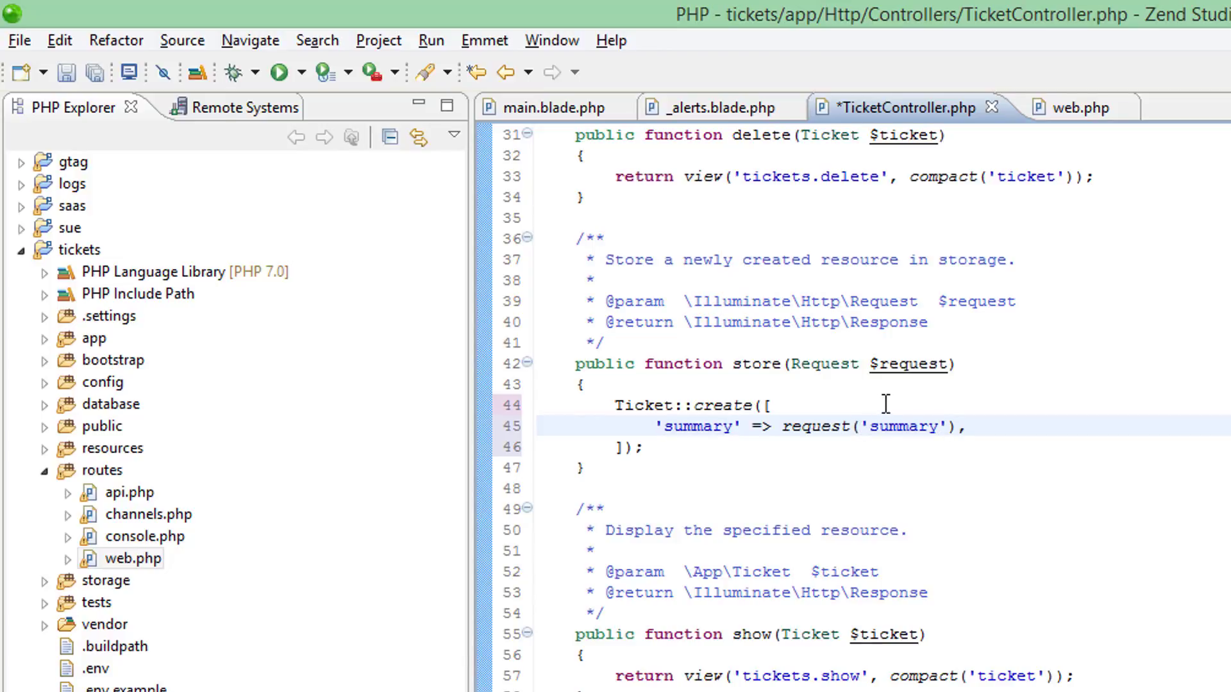
pyautogui.moveTo(775, 405); pyautogui.dragTo(972, 426)
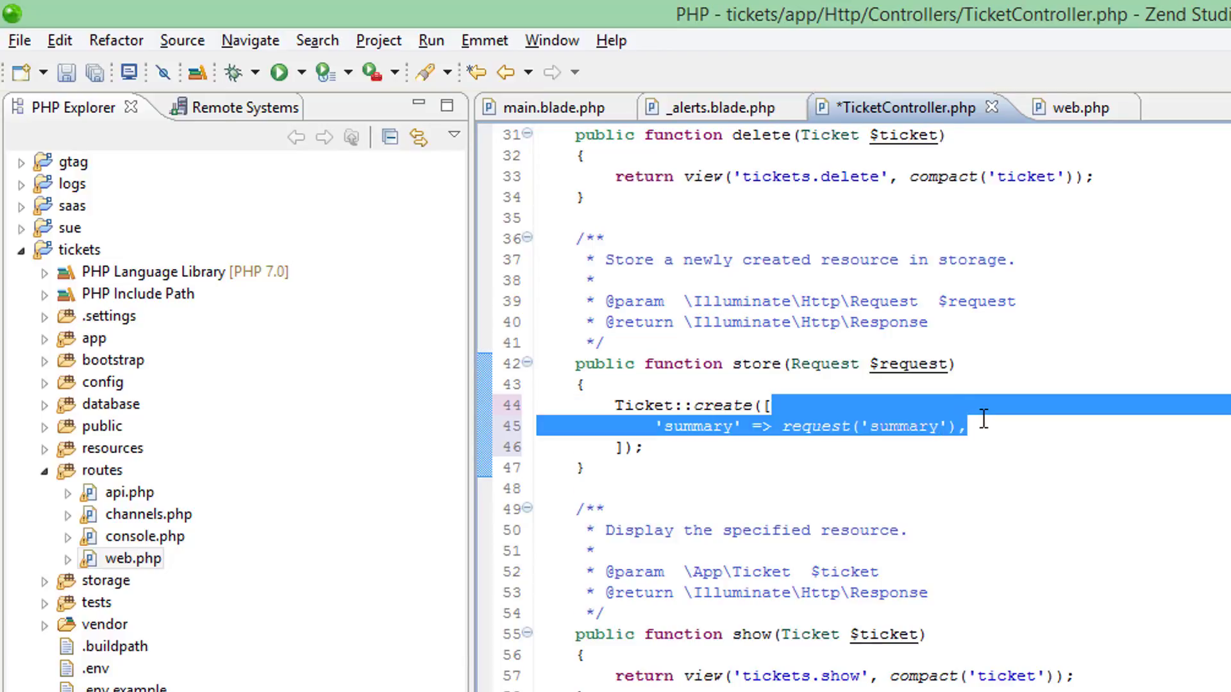
# - Duplicate the summary entry and change it to 'description' => request('description')
pyautogui.click(983, 420)
pyautogui.hotkey('ctrl', 'v')
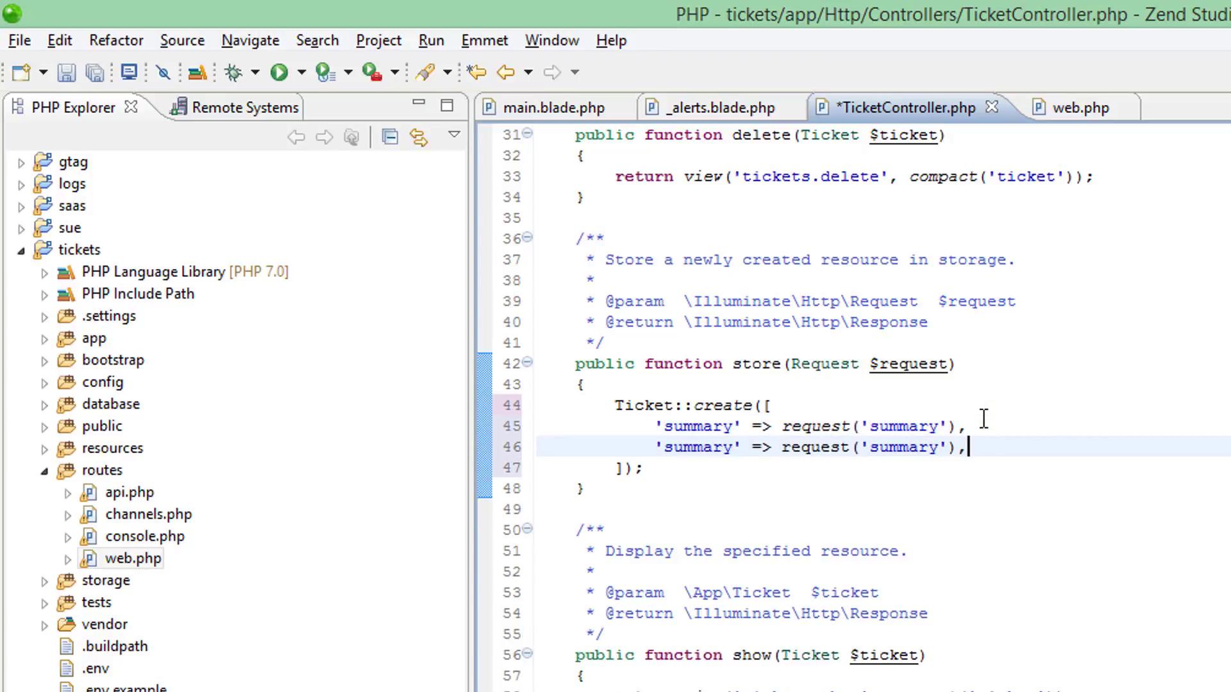
pyautogui.doubleClick(698, 448)
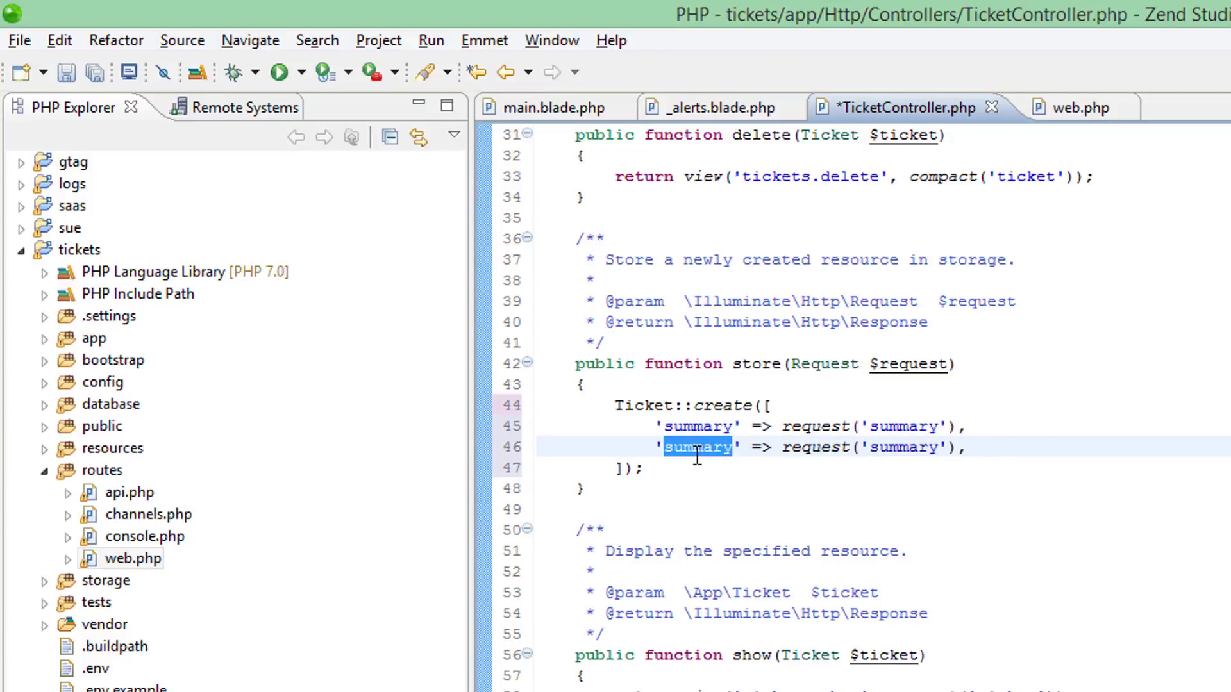
pyautogui.write('descrip')
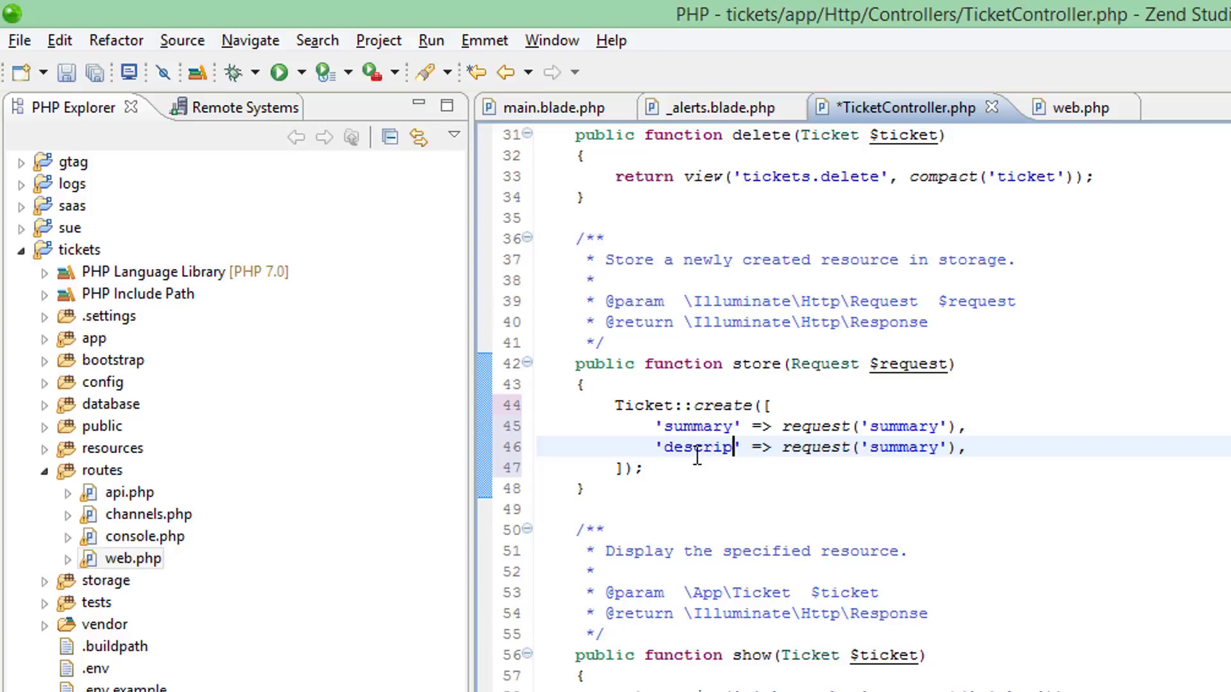
pyautogui.write('tion')
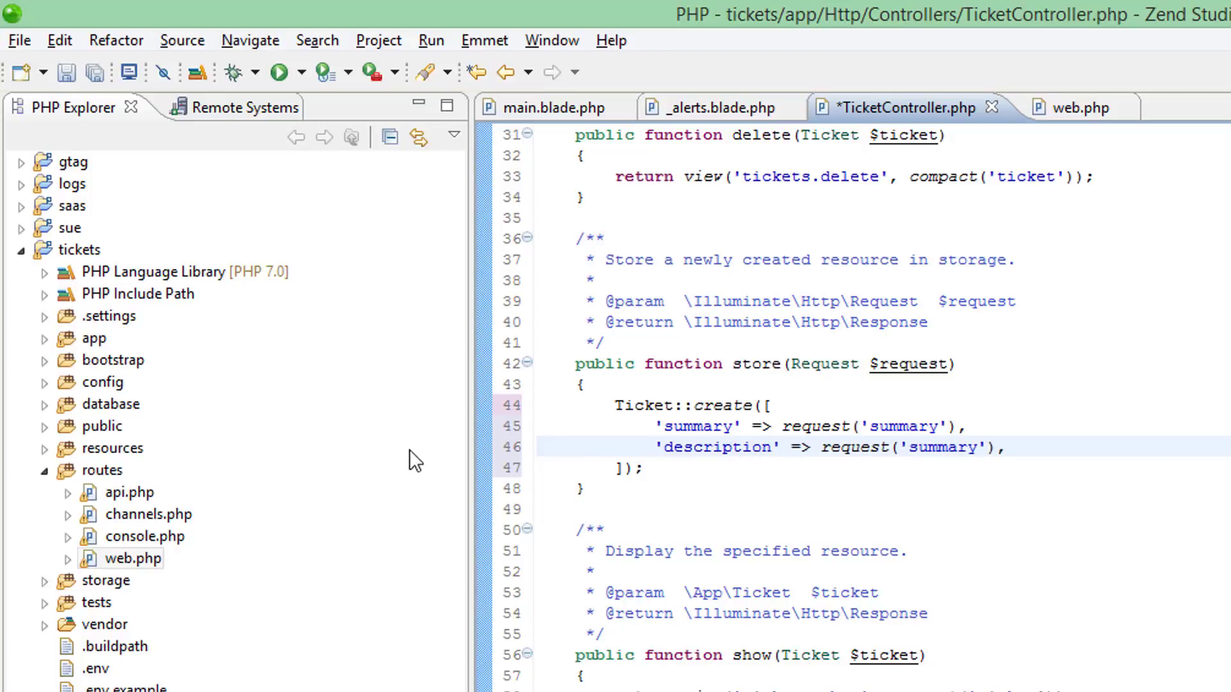
pyautogui.doubleClick(745, 447)
pyautogui.hotkey('ctrl', 'c')
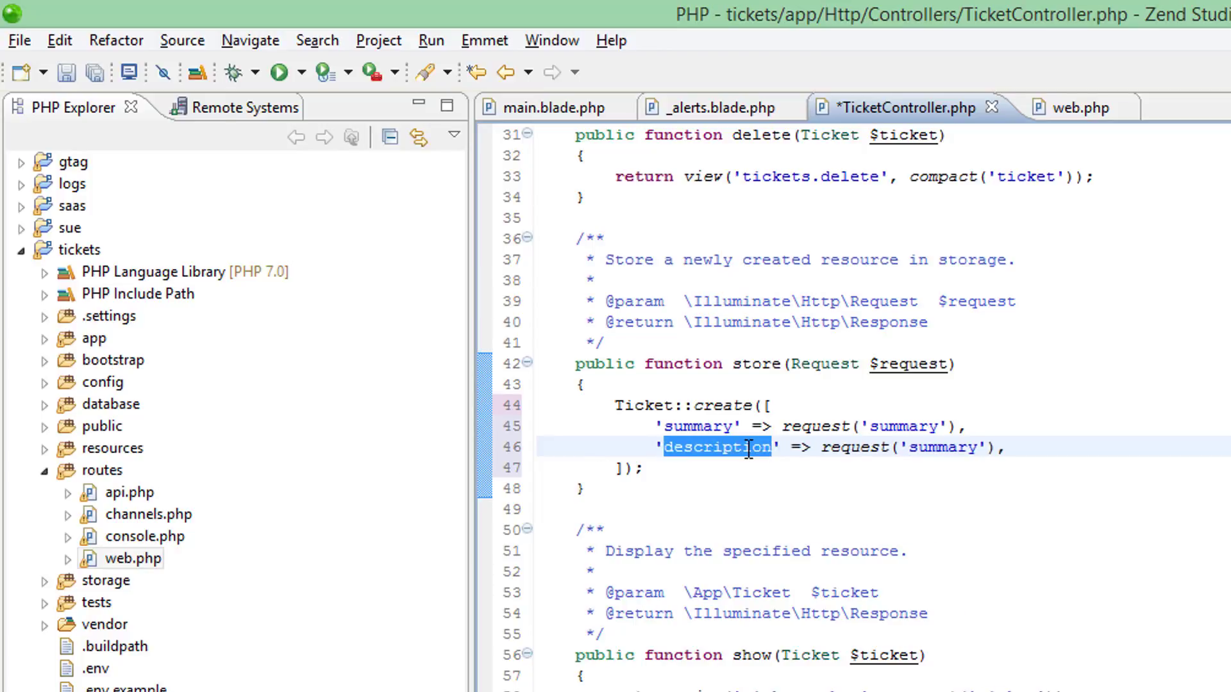
pyautogui.doubleClick(932, 449)
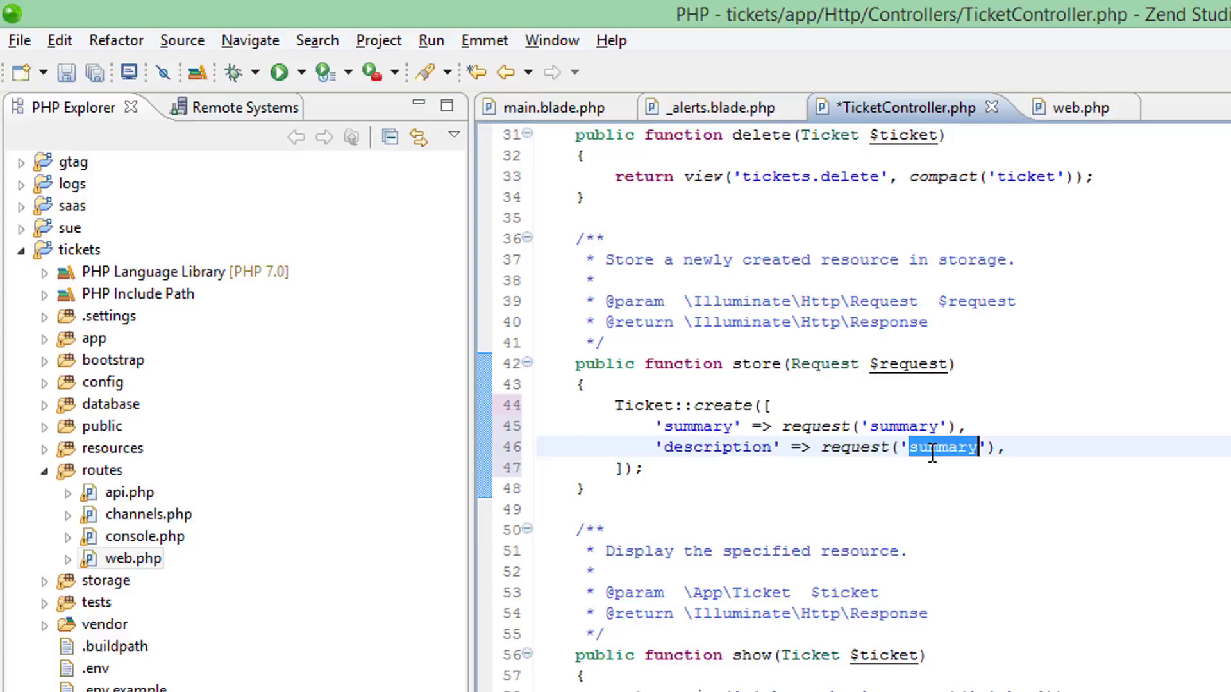
pyautogui.hotkey('ctrl', 'v')
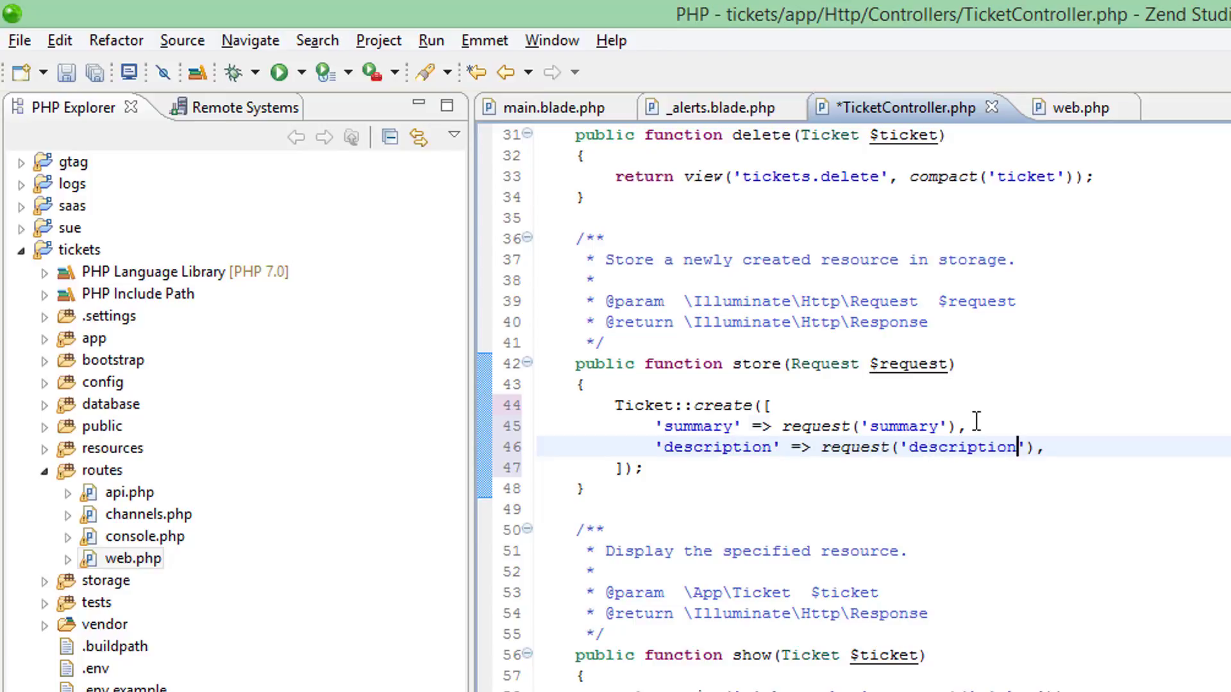
# - Duplicate the description entry and change it to 'status' => request('status')
pyautogui.moveTo(975, 424); pyautogui.dragTo(1076, 452)
pyautogui.hotkey('ctrl', 'c')
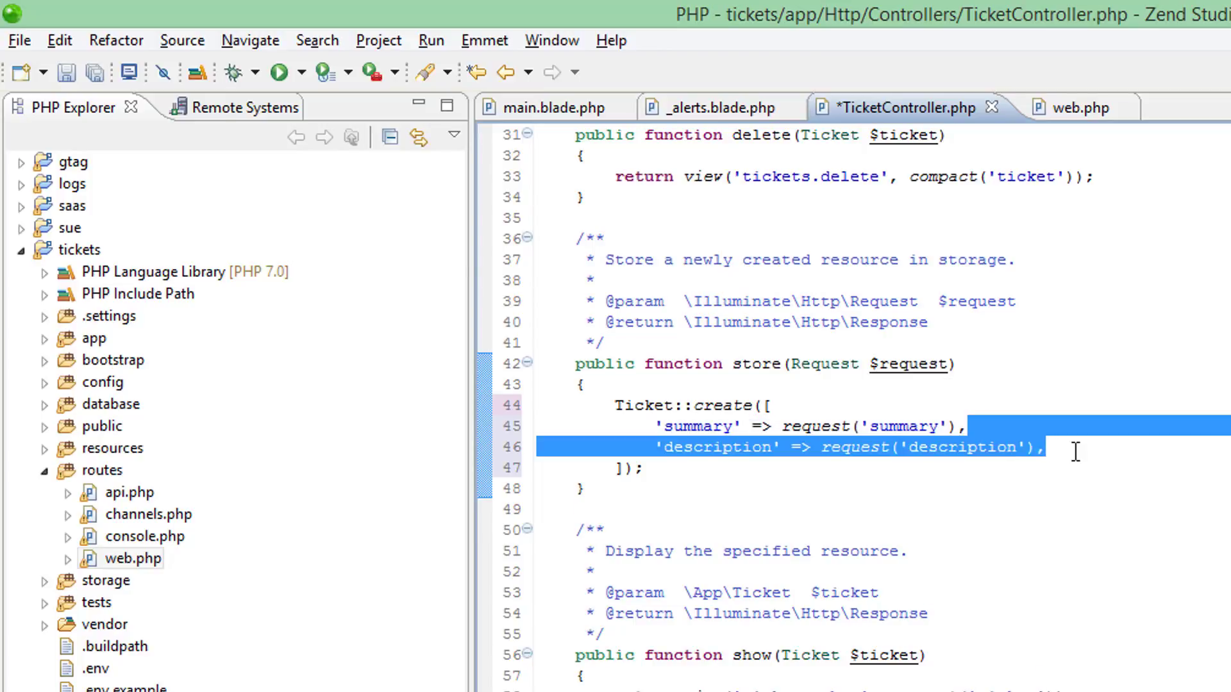
pyautogui.click(1076, 452)
pyautogui.hotkey('ctrl', 'v')
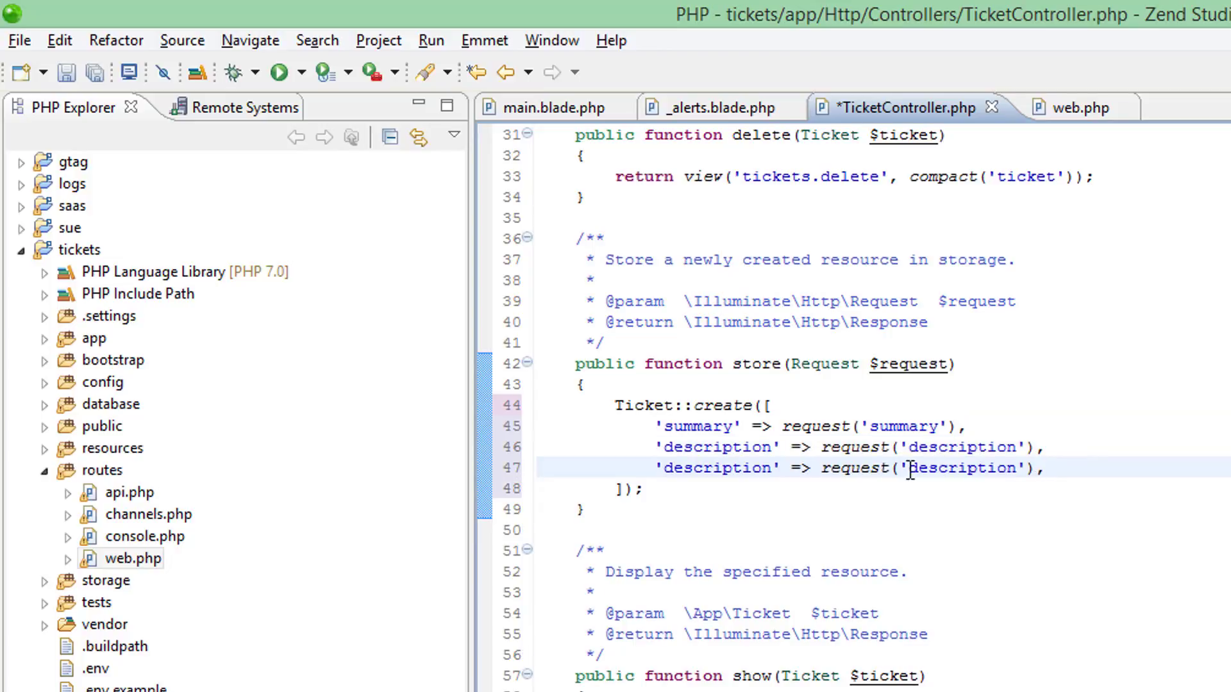
pyautogui.doubleClick(733, 468)
pyautogui.write('status')
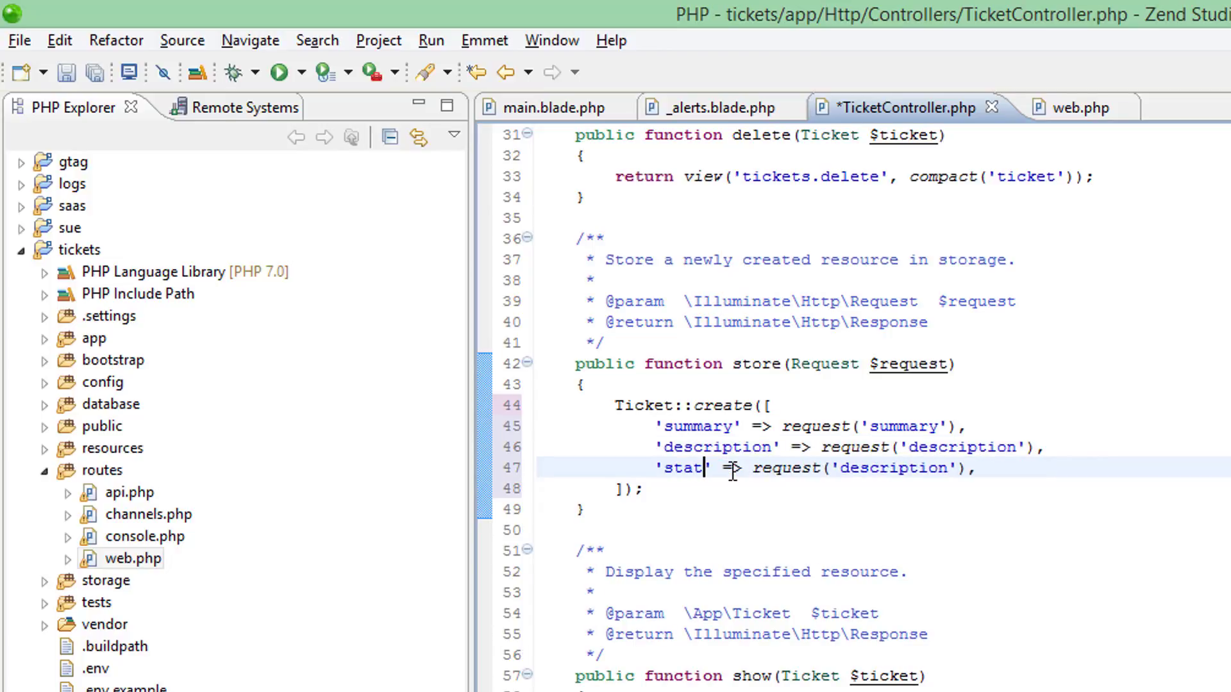
pyautogui.doubleClick(693, 468)
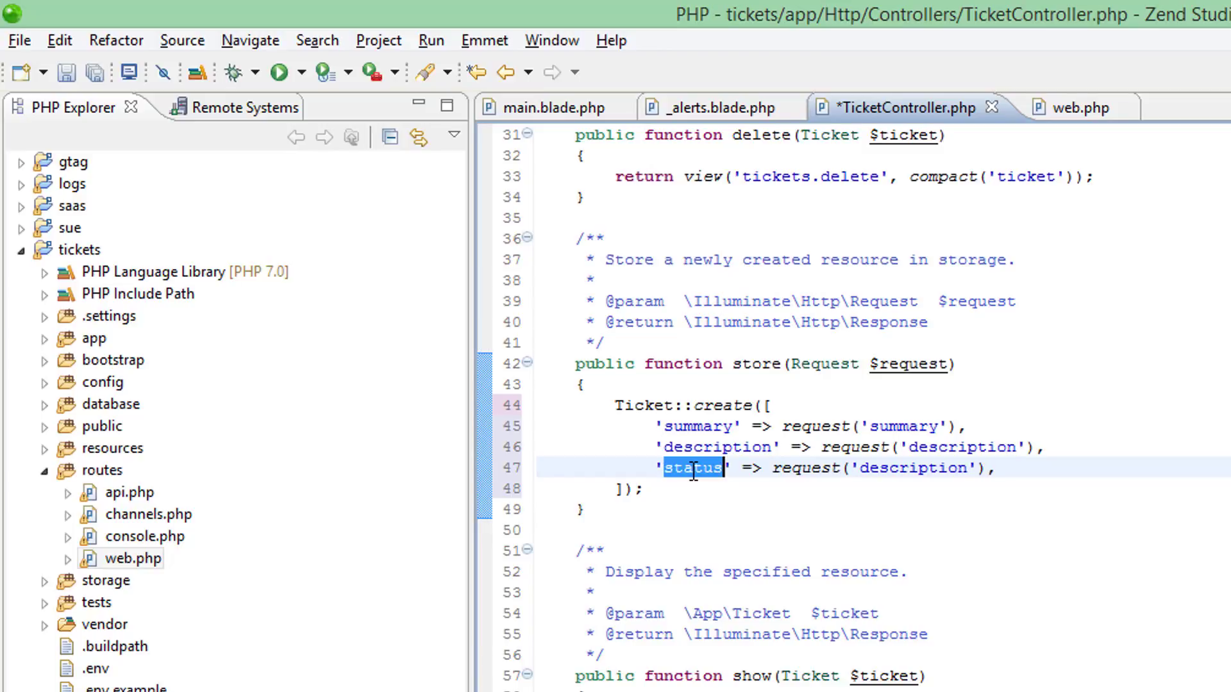
pyautogui.doubleClick(910, 468)
pyautogui.write('status')
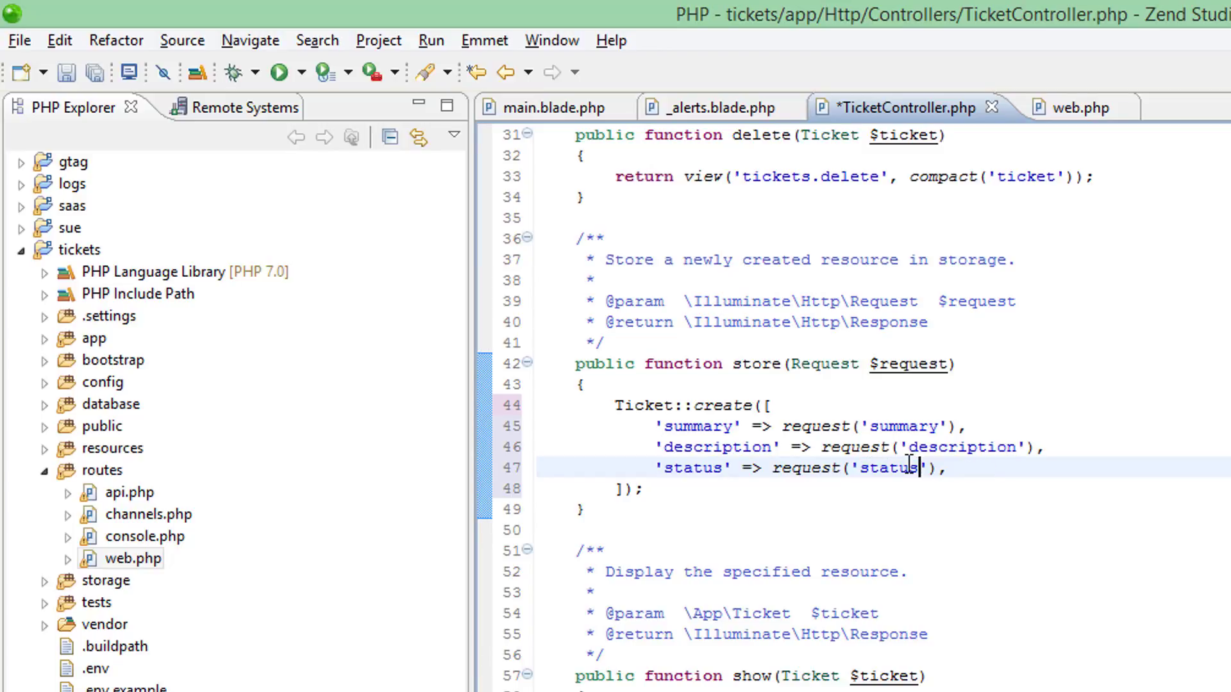
# - Add return redirect()->route('tickets.index'); after the create call and save the controller
pyautogui.click(702, 491)
pyautogui.press('Return')
pyautogui.press('Return')
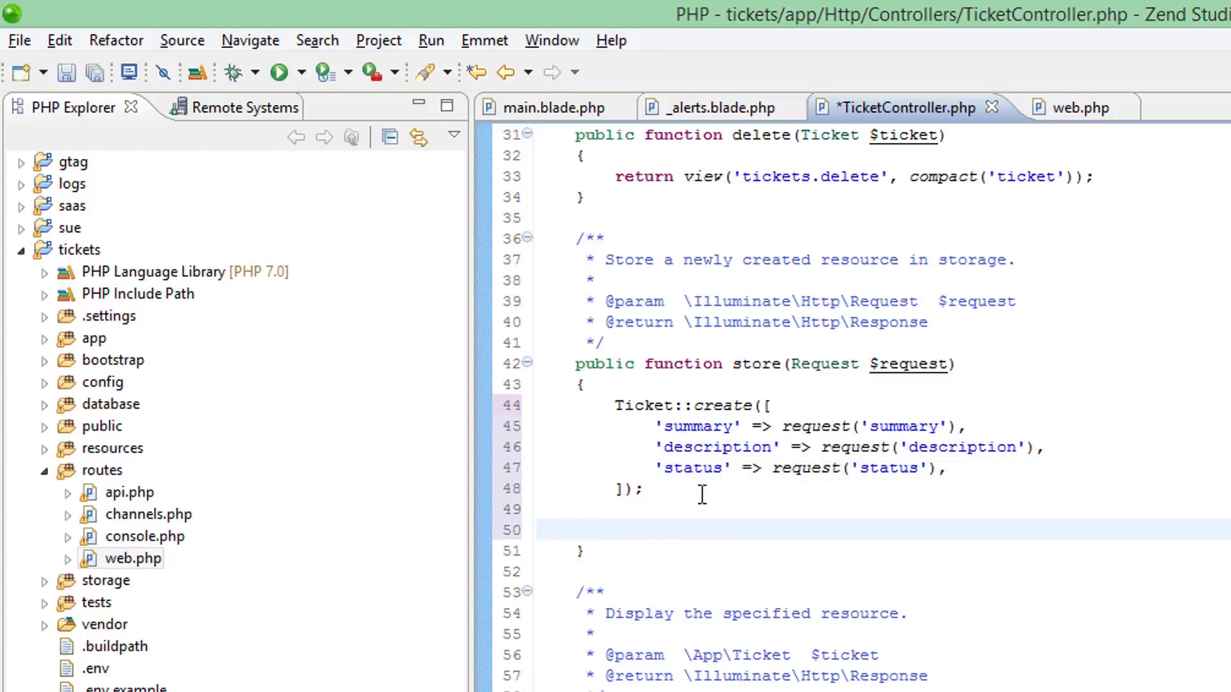
pyautogui.write('return ')
pyautogui.write('redirect')
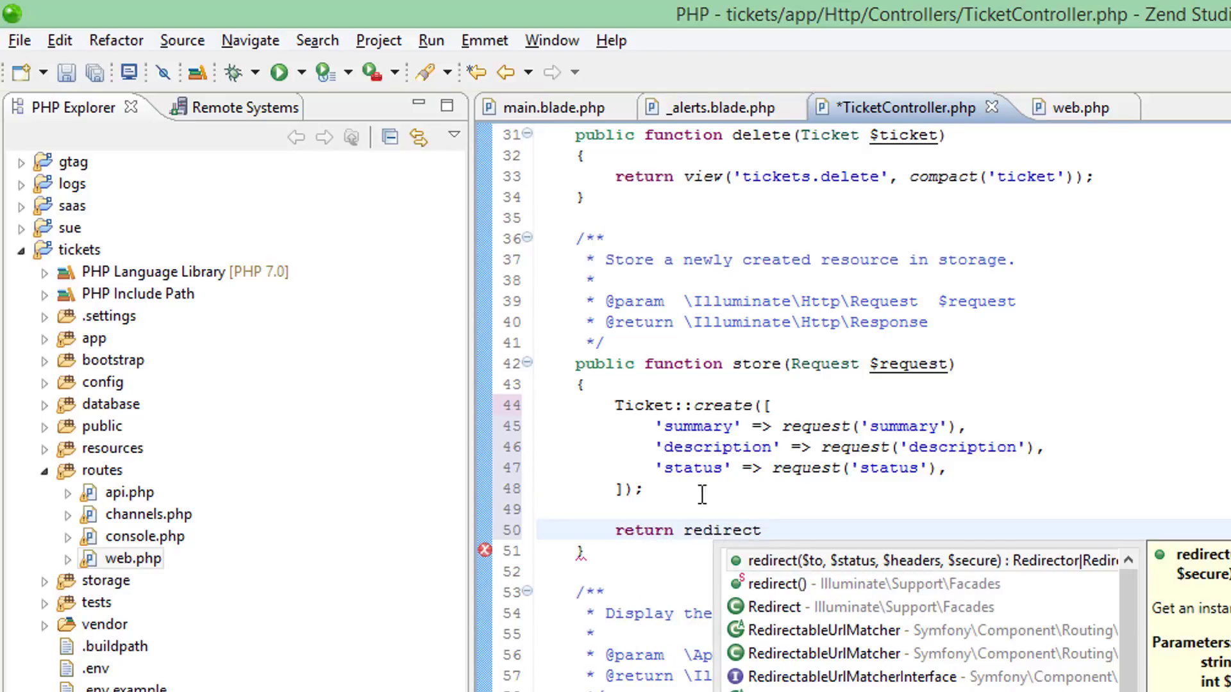
pyautogui.write('()->r')
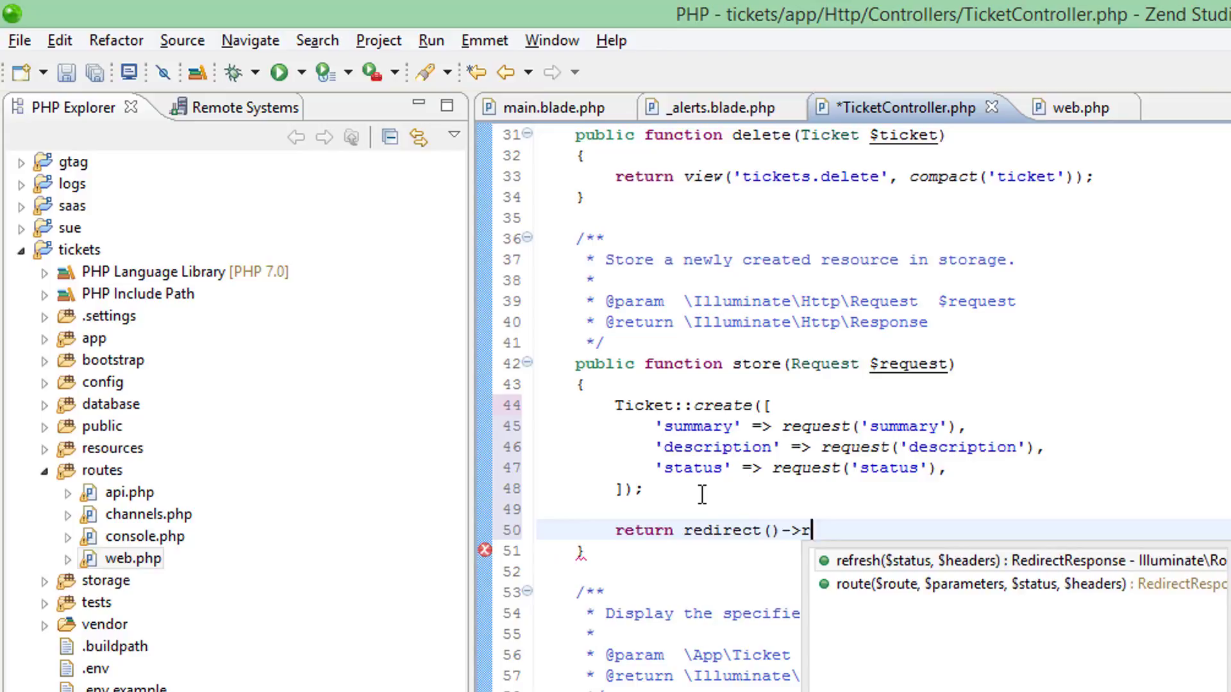
pyautogui.write('oute();')
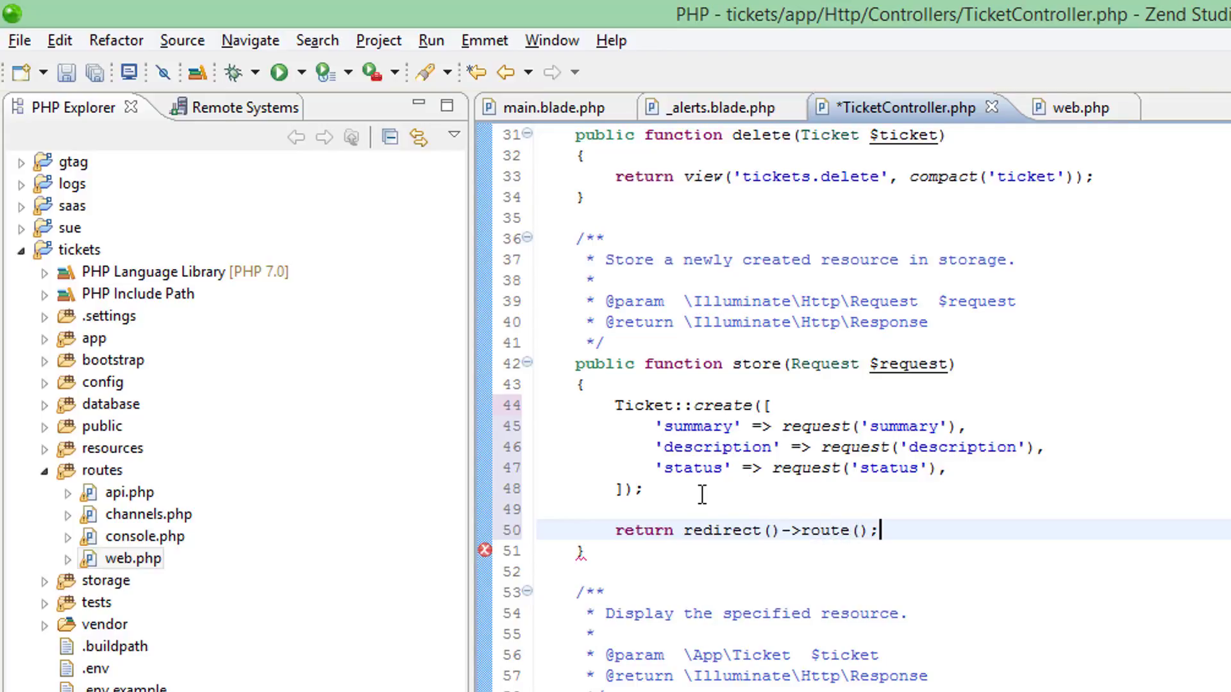
pyautogui.press('Left')
pyautogui.press('Left')
pyautogui.write("''")
pyautogui.press('Left')
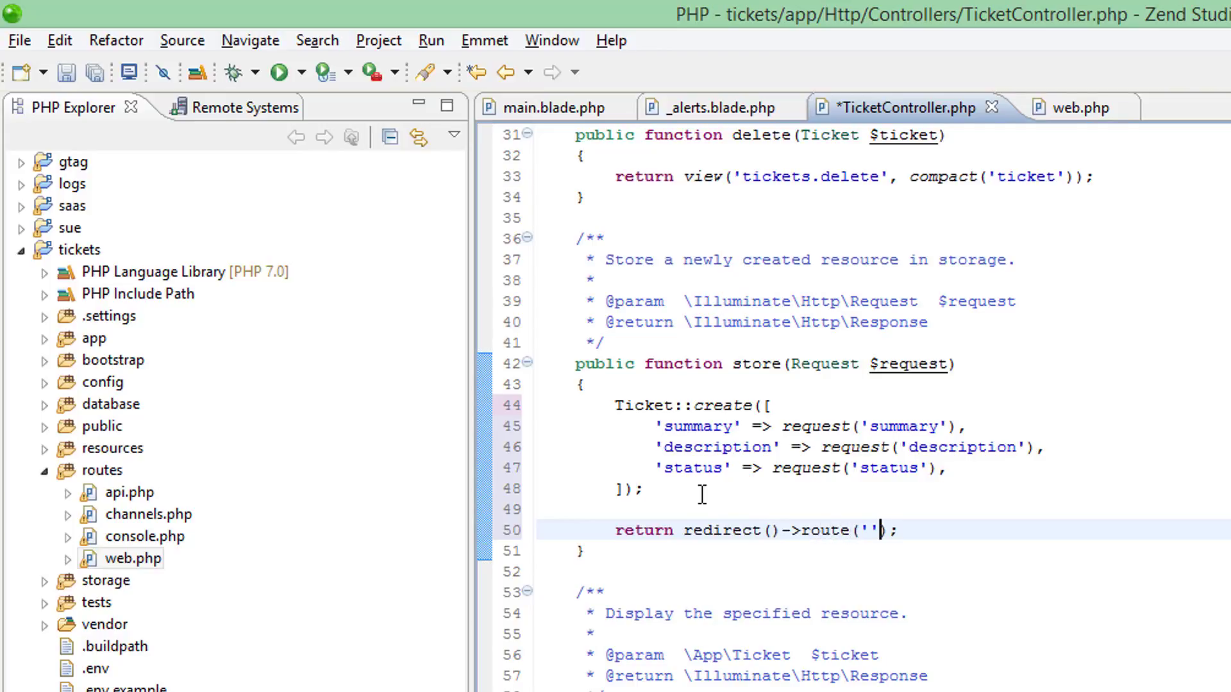
pyautogui.write('tic')
pyautogui.write('kets.i')
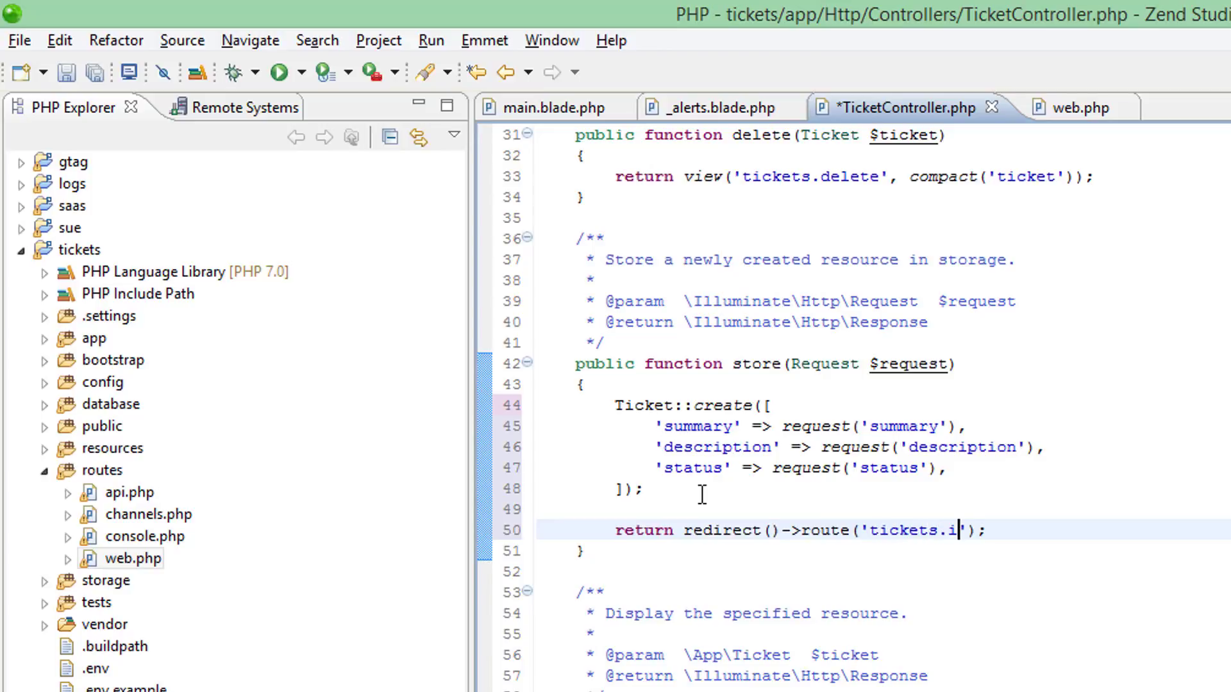
pyautogui.write('ndex')
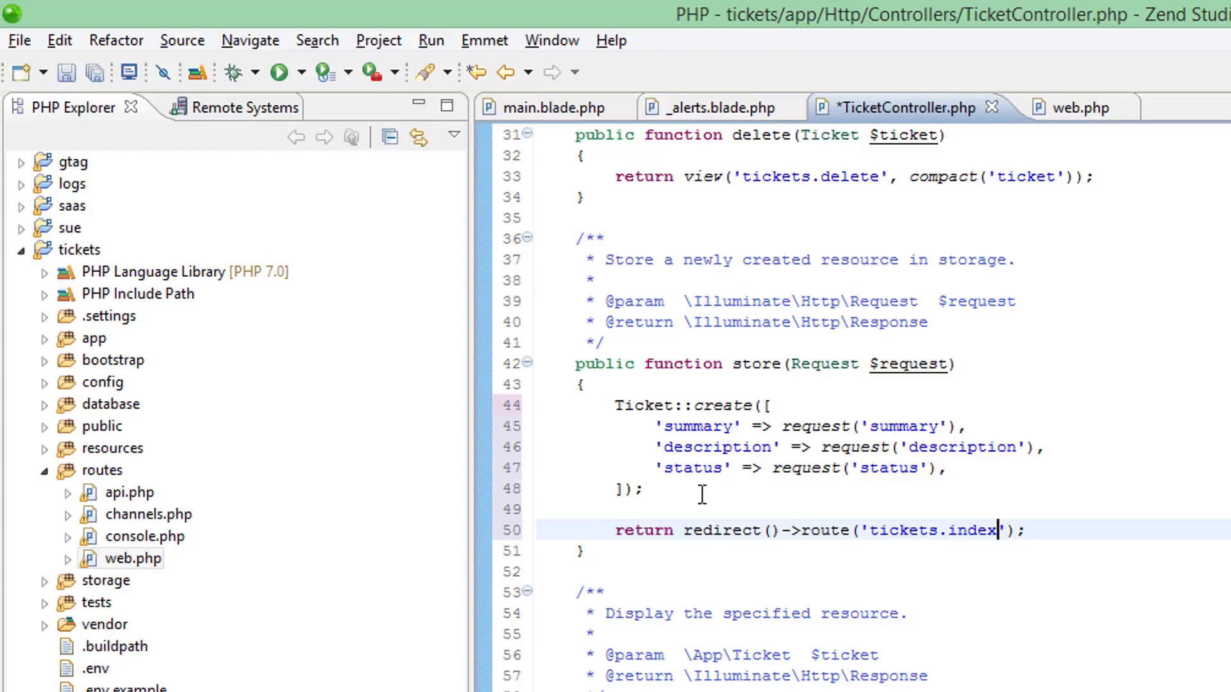
pyautogui.hotkey('ctrl', 's')
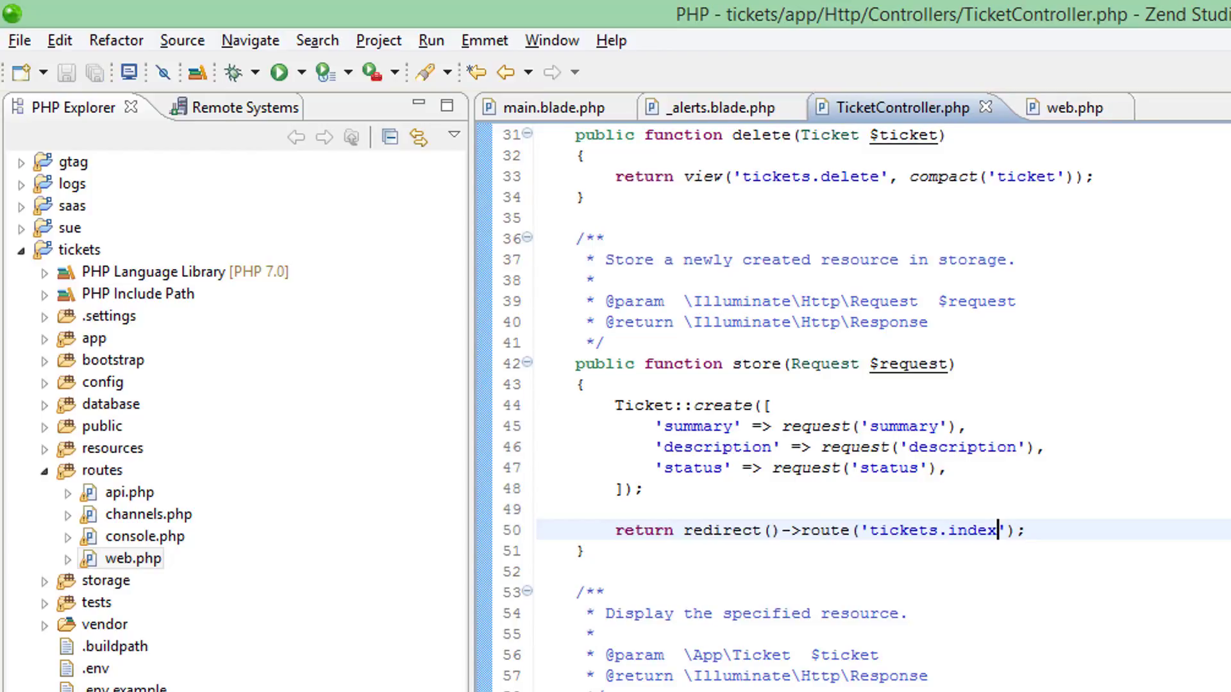
# - In Chrome, submit a new ticket with summary cccc, description ddd and status dd
pyautogui.hotkey('alt', 'Tab')
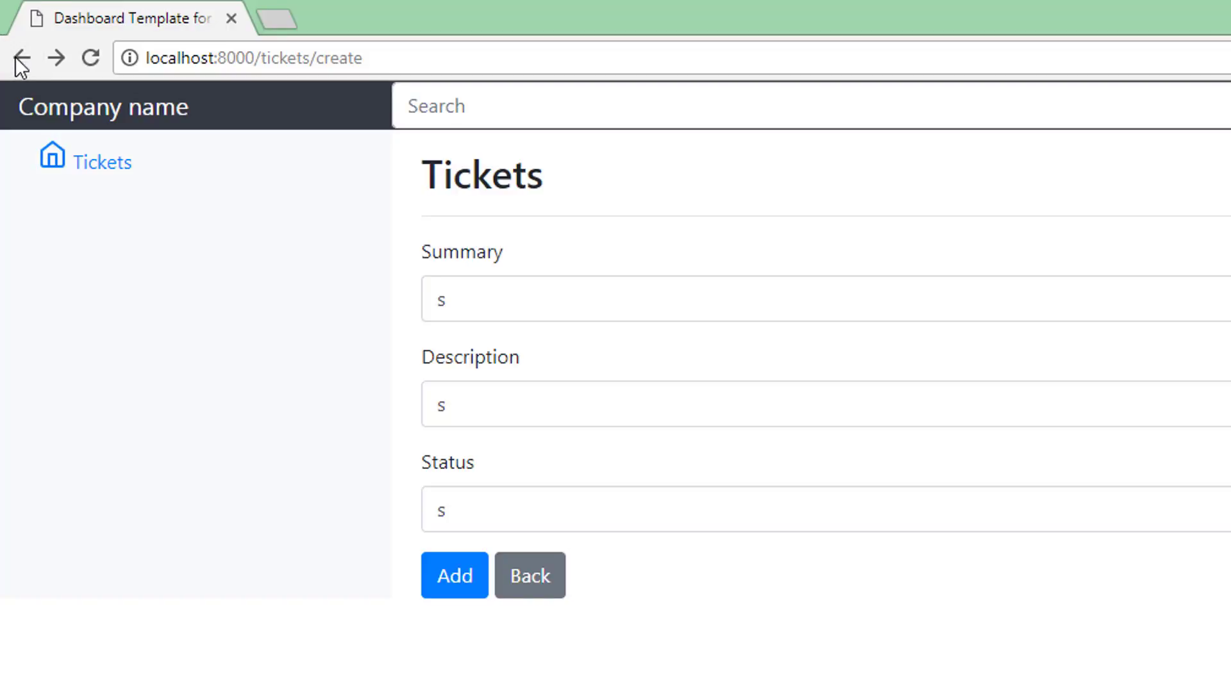
pyautogui.click(22, 58)
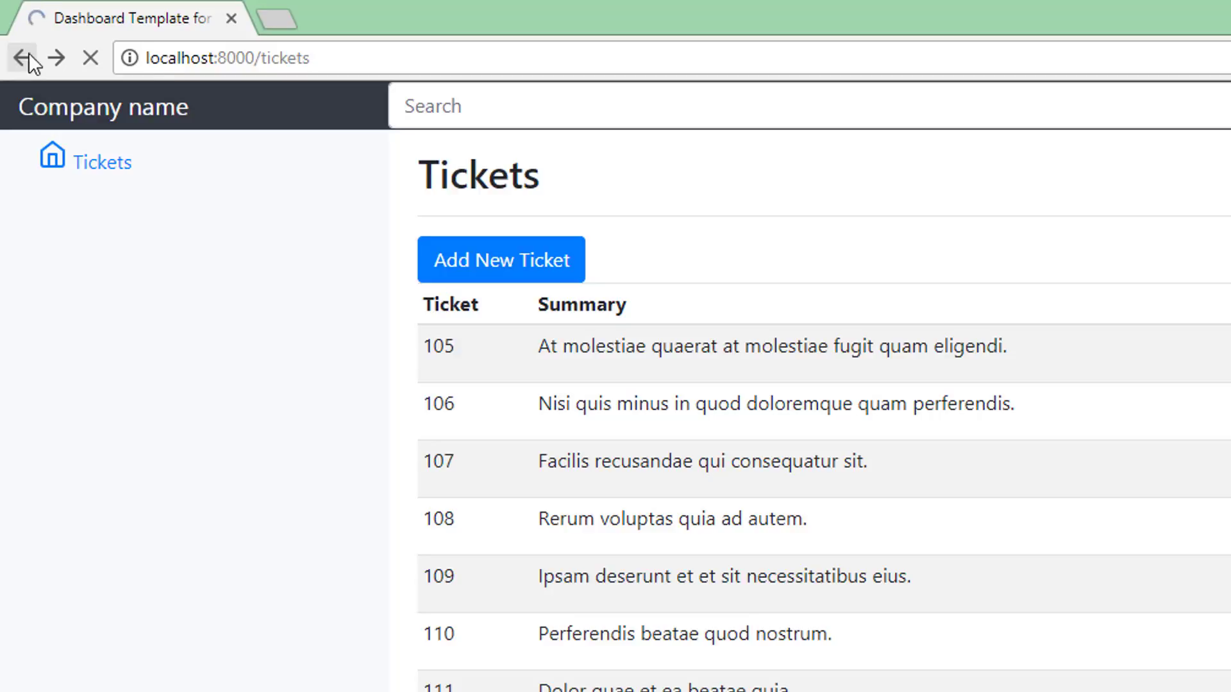
pyautogui.click(501, 260)
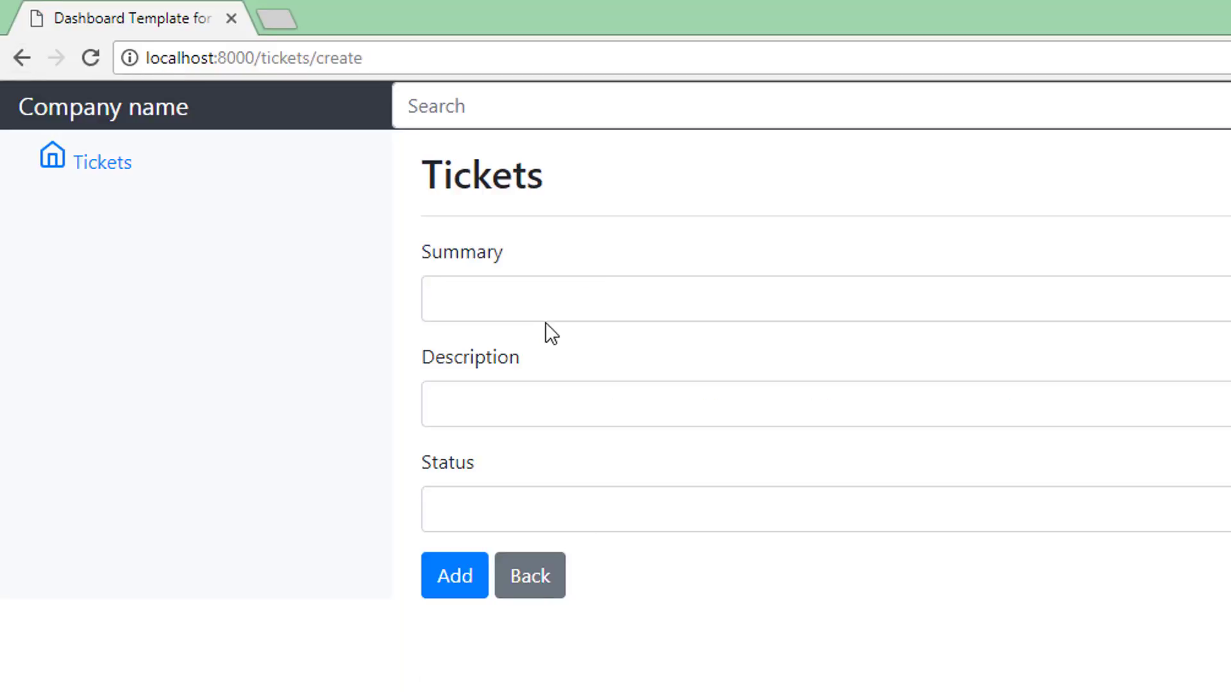
pyautogui.click(516, 291)
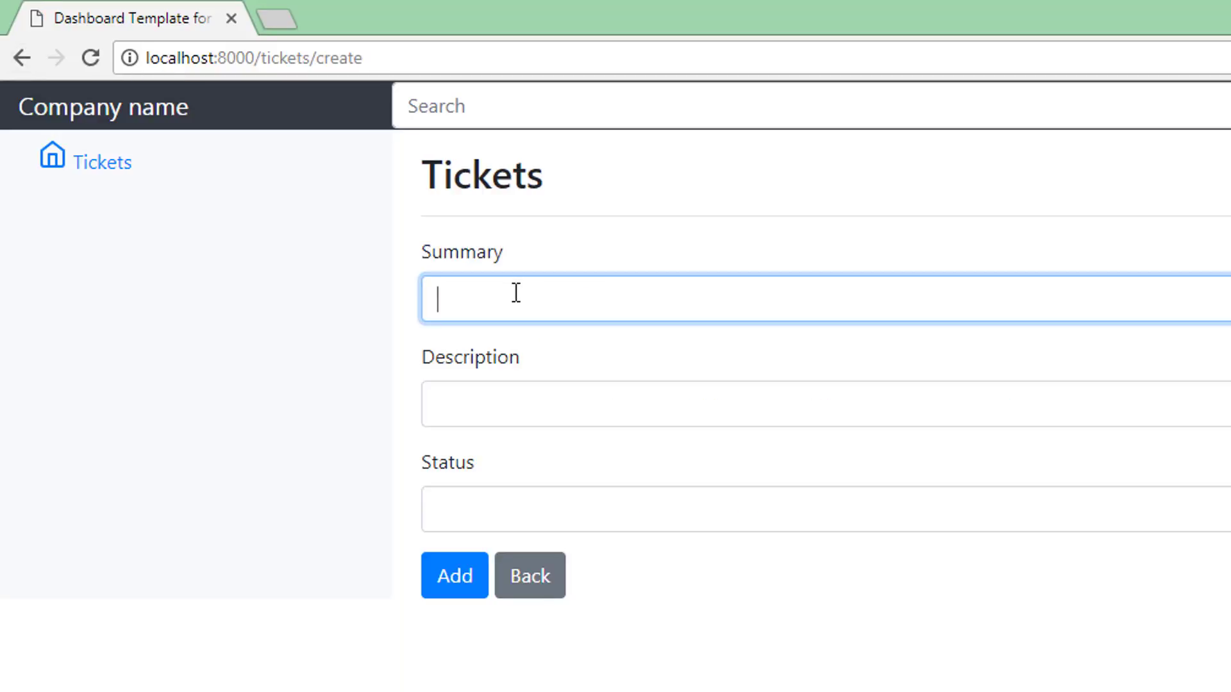
pyautogui.write('cccc')
pyautogui.press('Tab')
pyautogui.write('ddd')
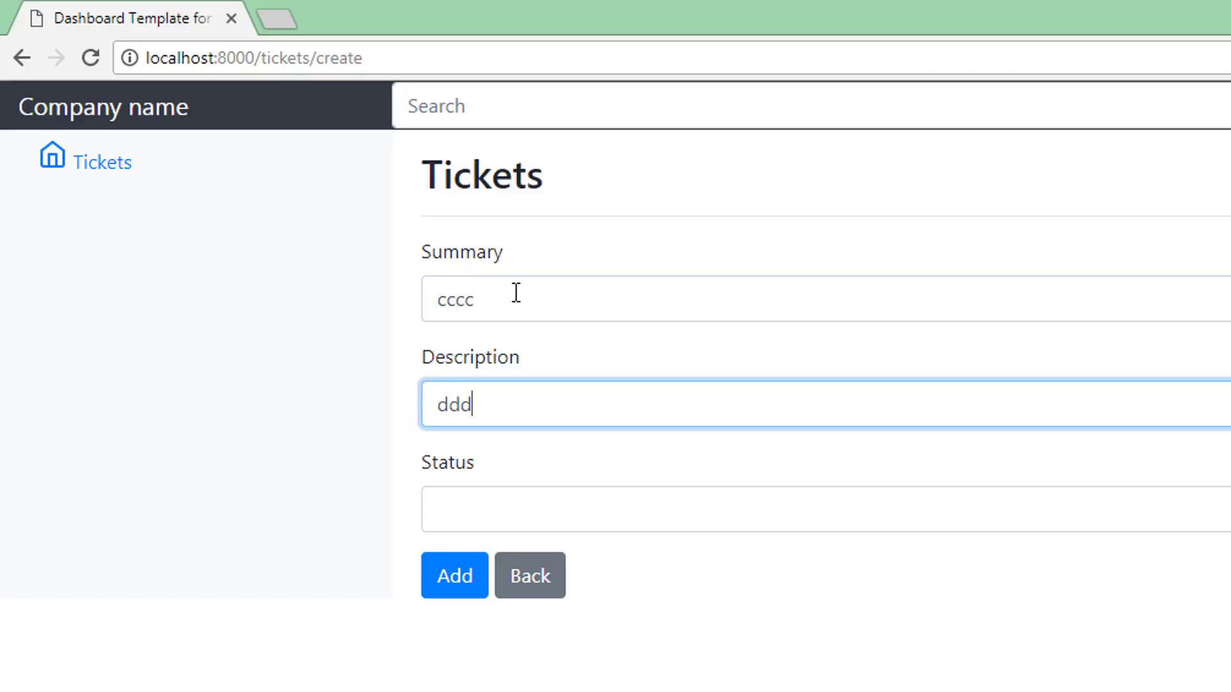
pyautogui.press('Tab')
pyautogui.write('dd')
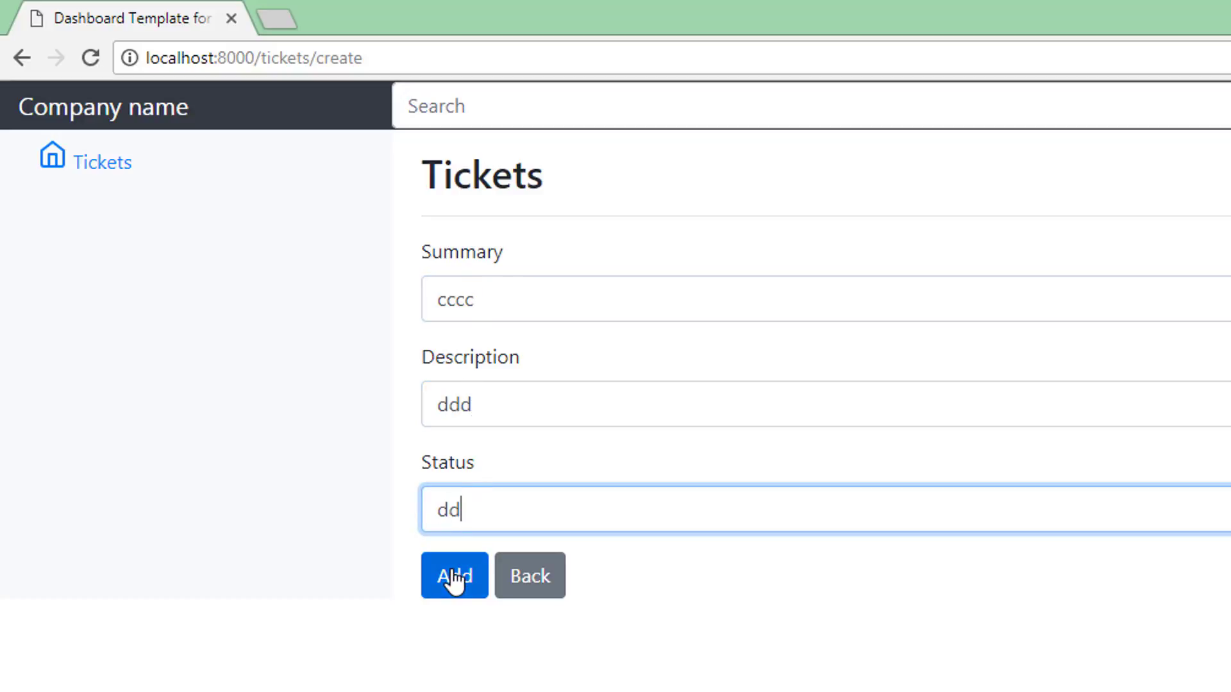
pyautogui.click(455, 576)
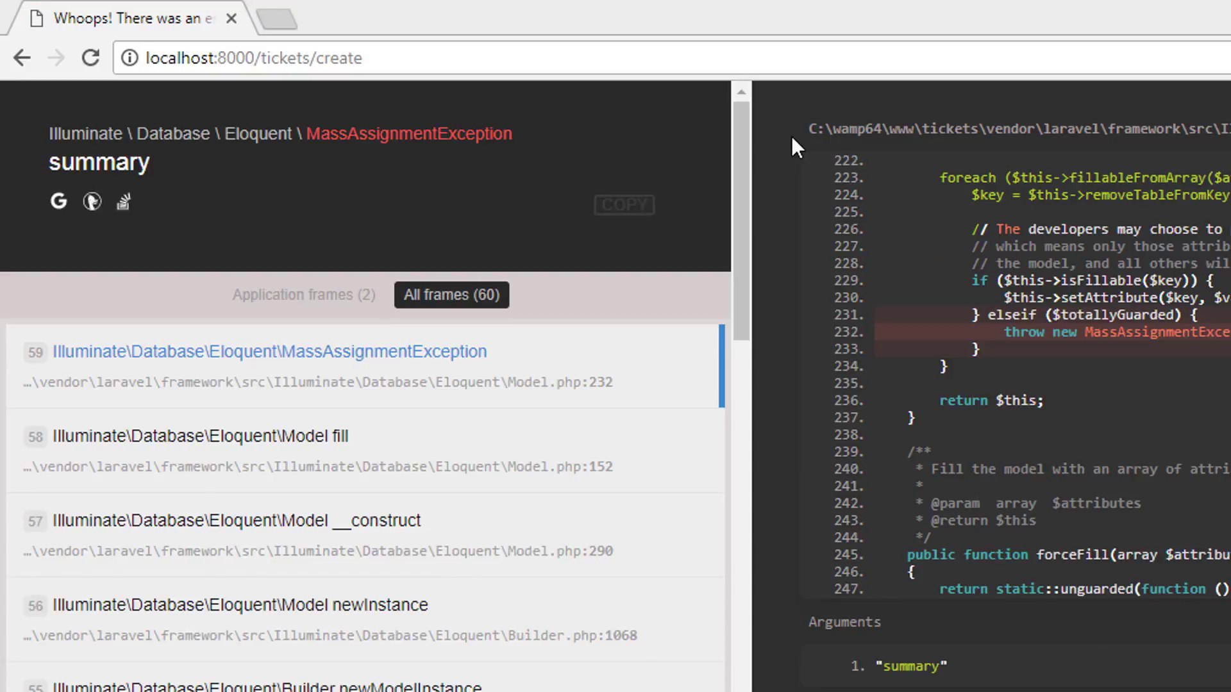
# - Select the MassAssignmentException name in the error page and return to the editor
pyautogui.doubleClick(409, 134)
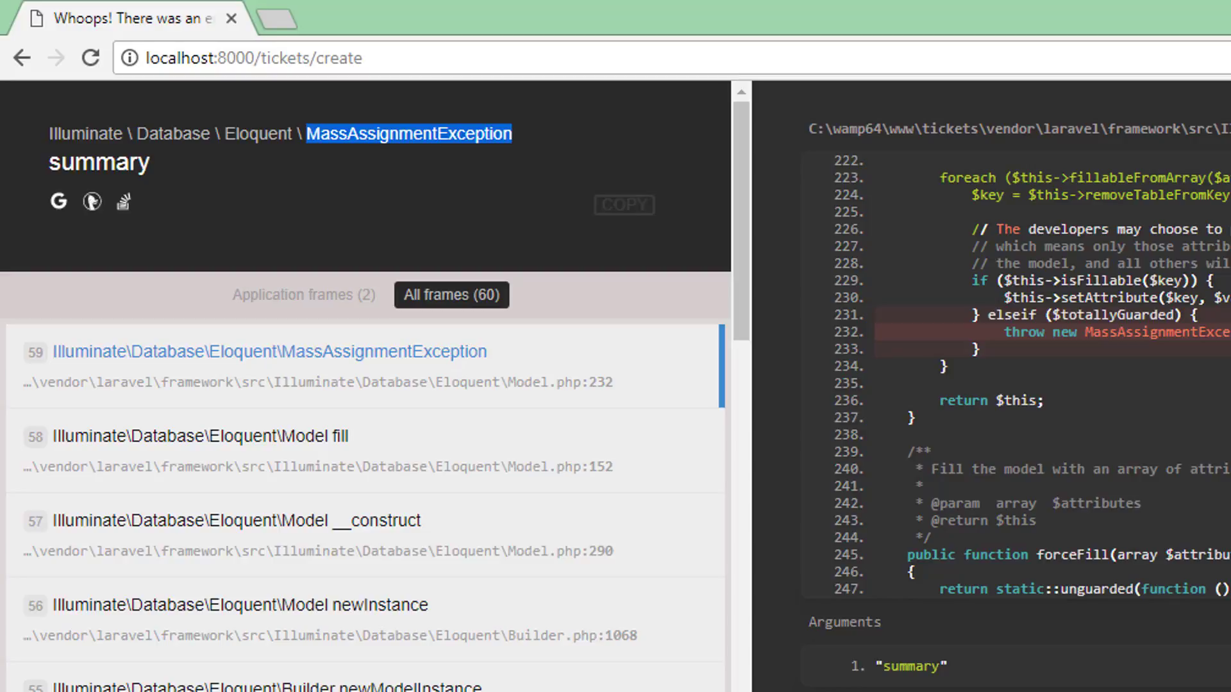
pyautogui.hotkey('alt', 'Tab')
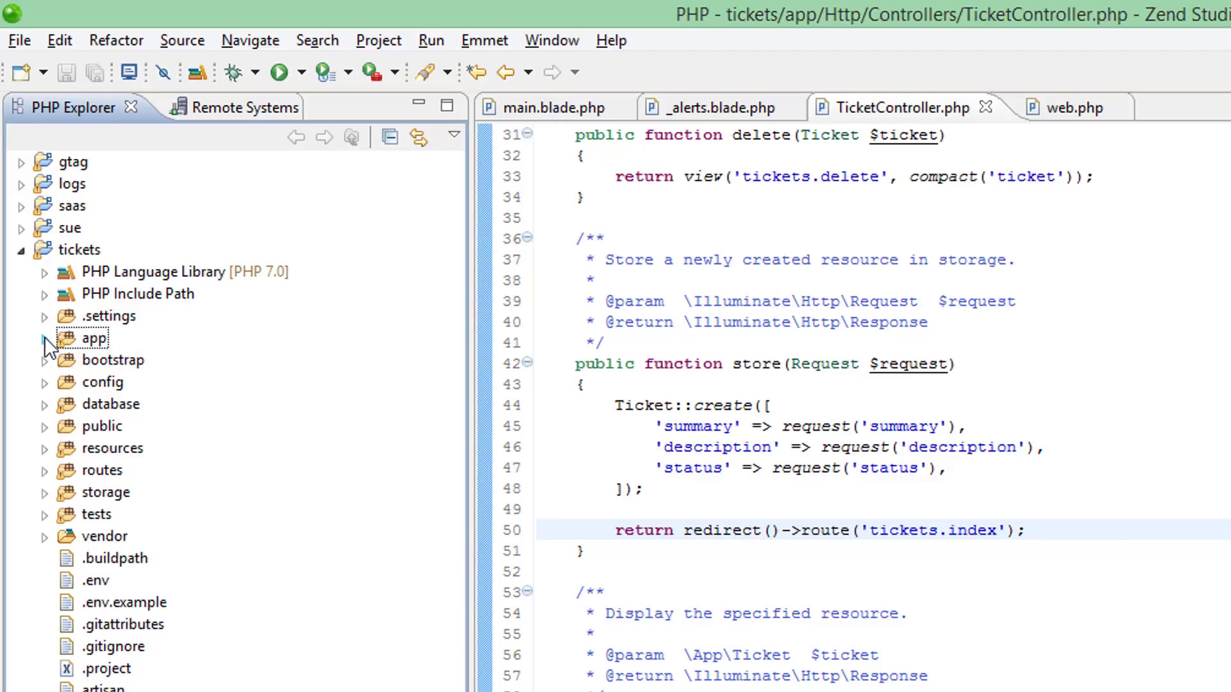
# - Open the Ticket.php model from the app folder in PHP Explorer
pyautogui.click(44, 337)
pyautogui.click(138, 448)
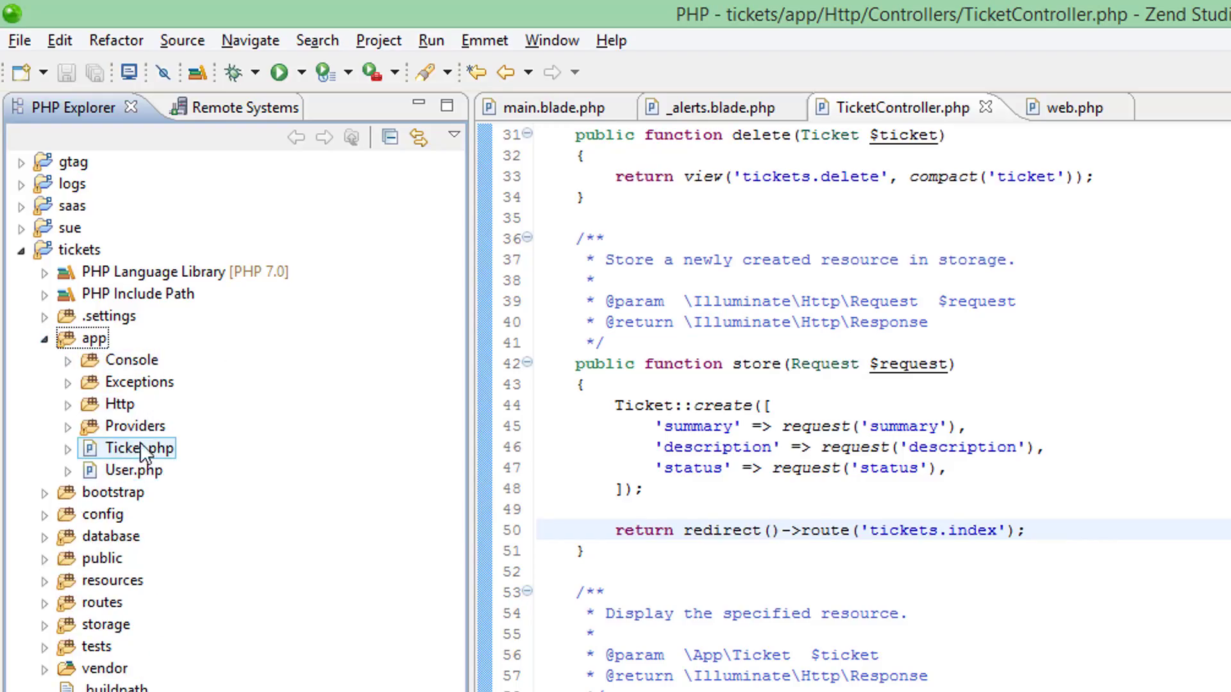
pyautogui.doubleClick(138, 448)
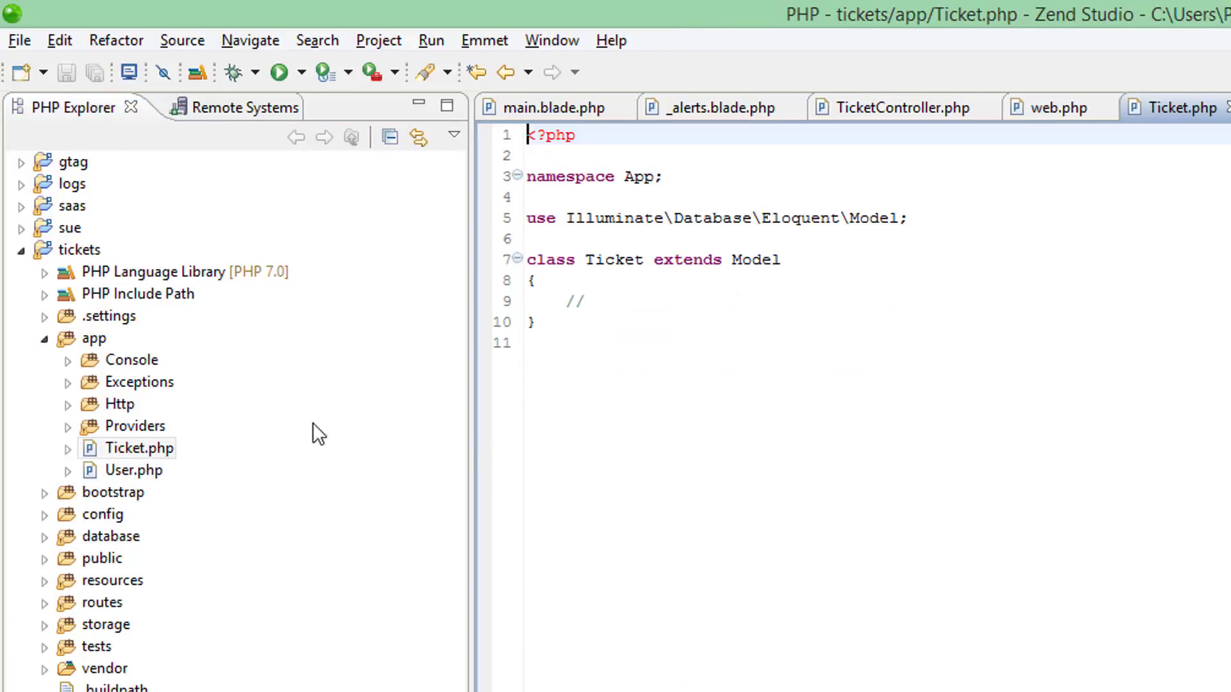
# - Replace the placeholder comment with protected $fillable = ['summary', 'description', 'status']; and save
pyautogui.click(639, 303)
pyautogui.press('BackSpace')
pyautogui.press('BackSpace')
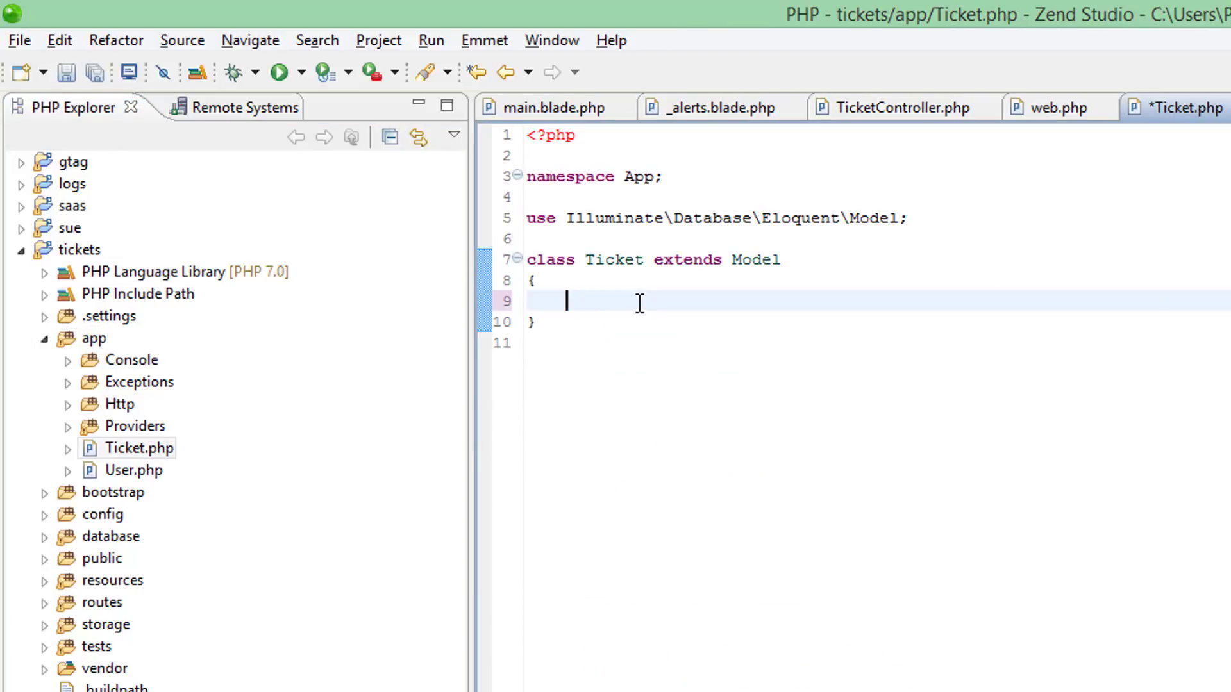
pyautogui.write('protec')
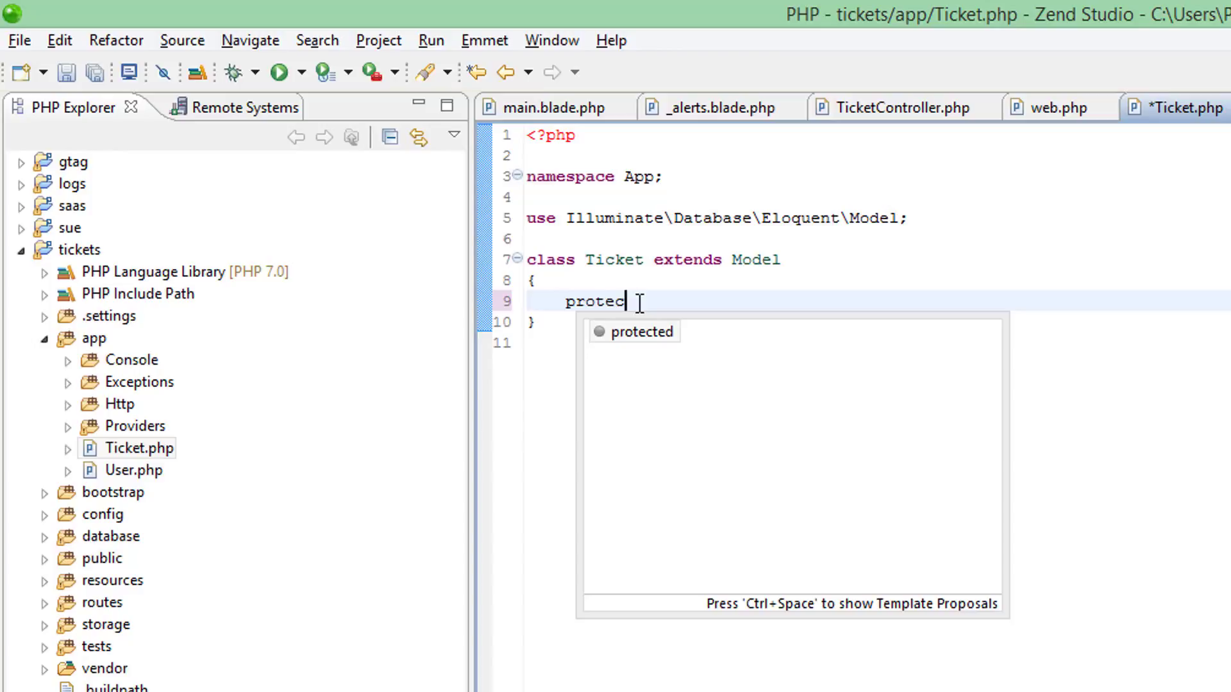
pyautogui.write('ted ')
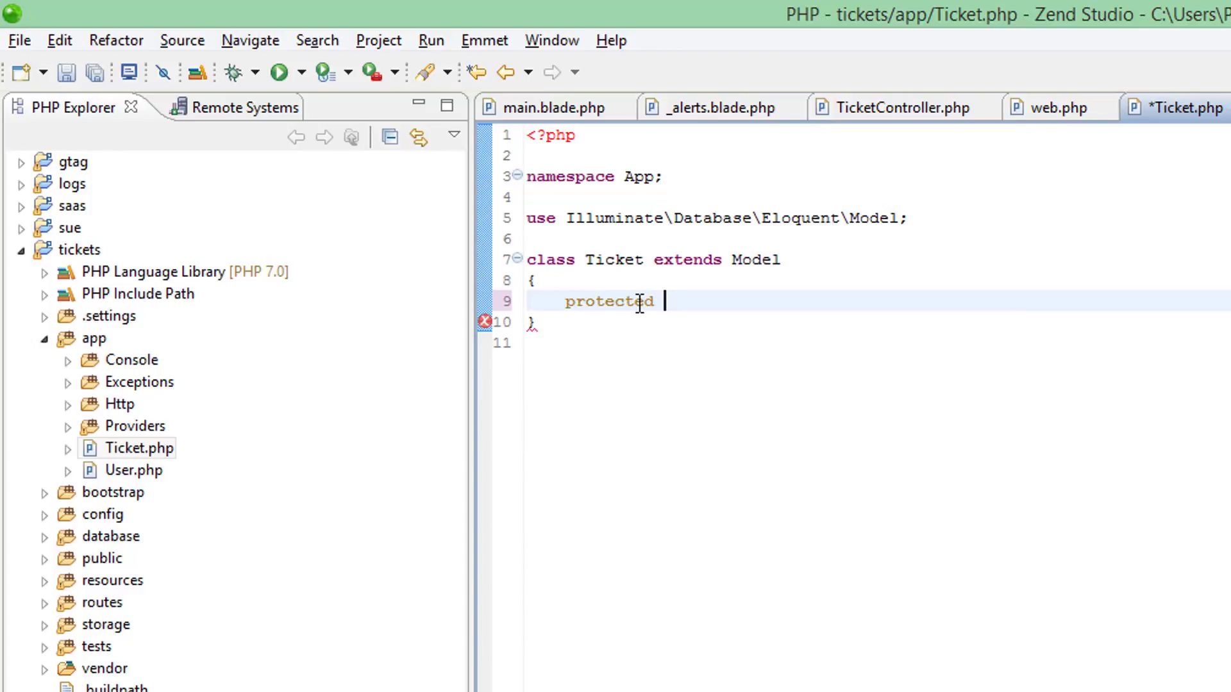
pyautogui.write('$filla')
pyautogui.write('ble = []')
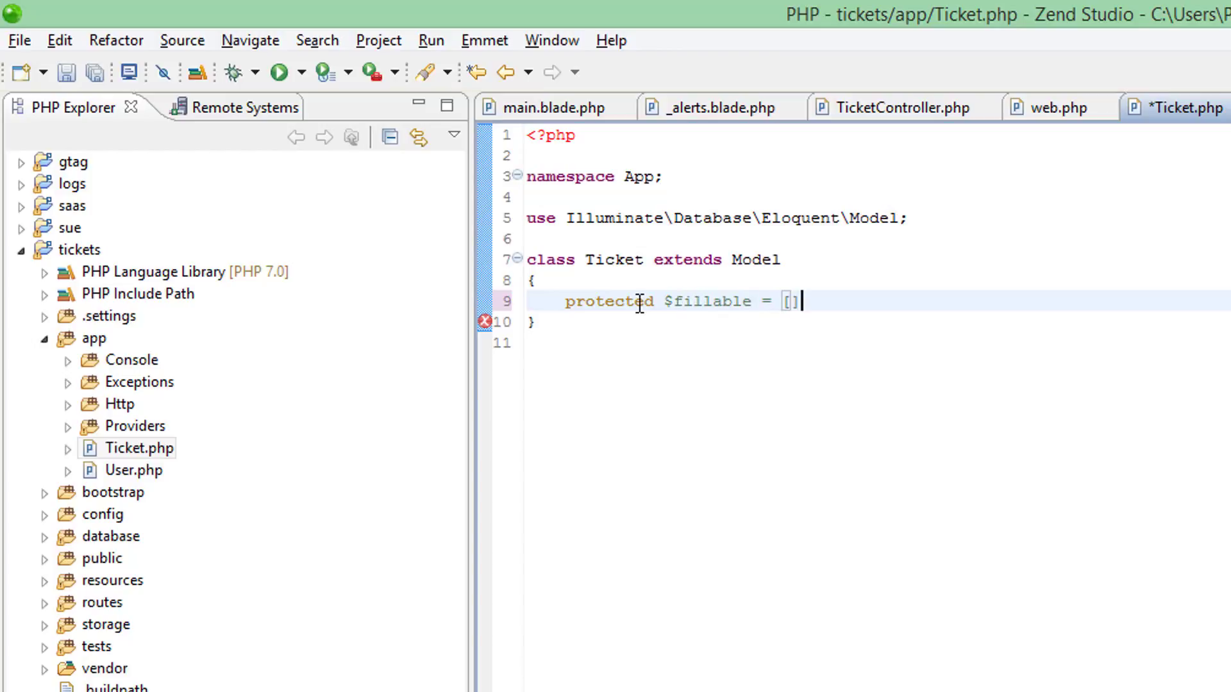
pyautogui.write(';')
pyautogui.press('Left')
pyautogui.press('Left')
pyautogui.write("'")
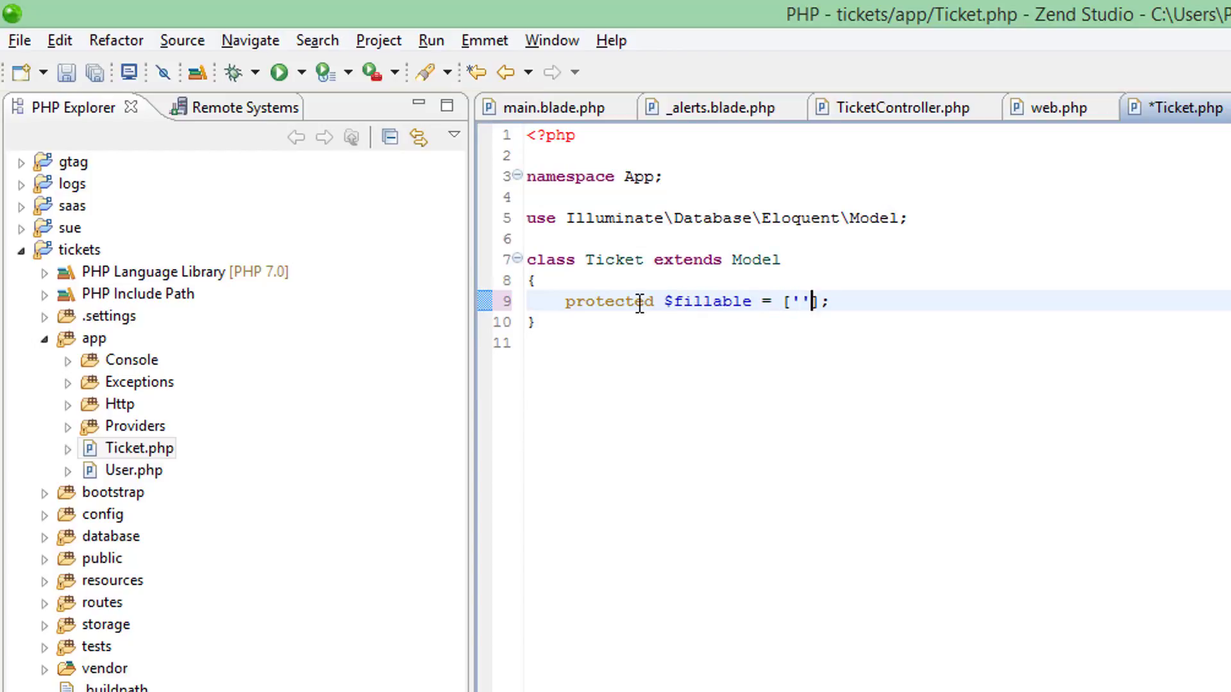
pyautogui.press('Left')
pyautogui.write('summar')
pyautogui.write("y', ")
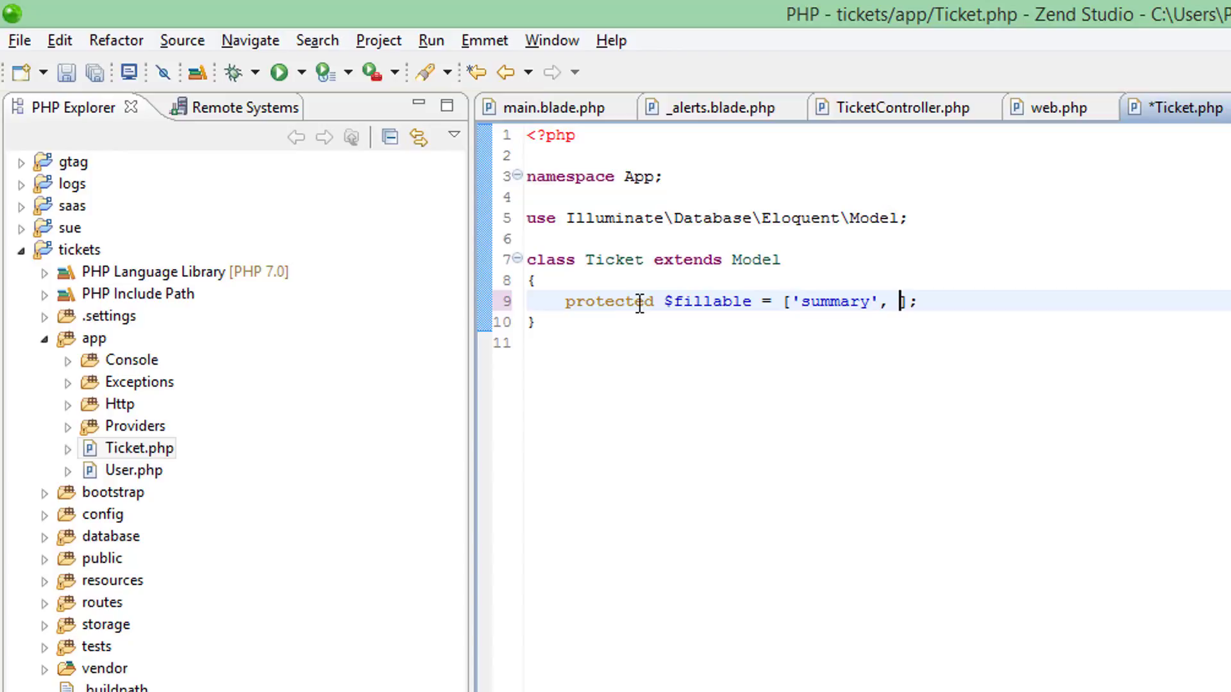
pyautogui.write("'")
pyautogui.write('descript')
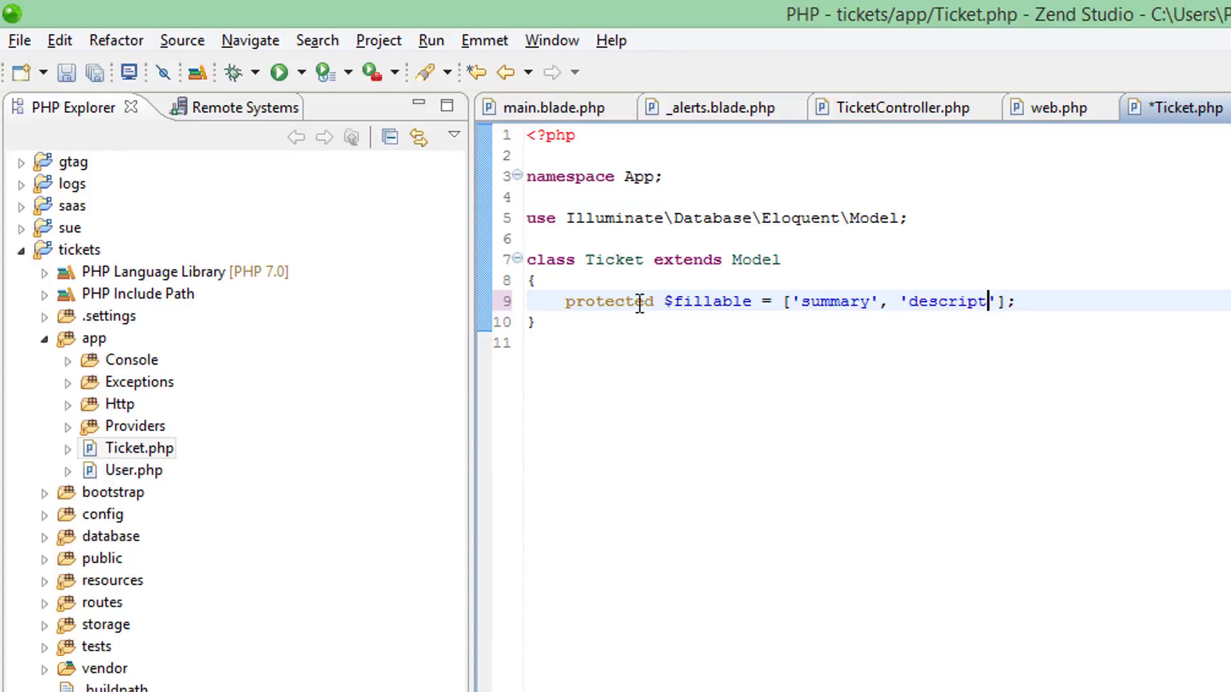
pyautogui.write('ion')
pyautogui.press('Right')
pyautogui.write(", '")
pyautogui.write('sta')
pyautogui.write('tus')
pyautogui.hotkey('ctrl', 's')
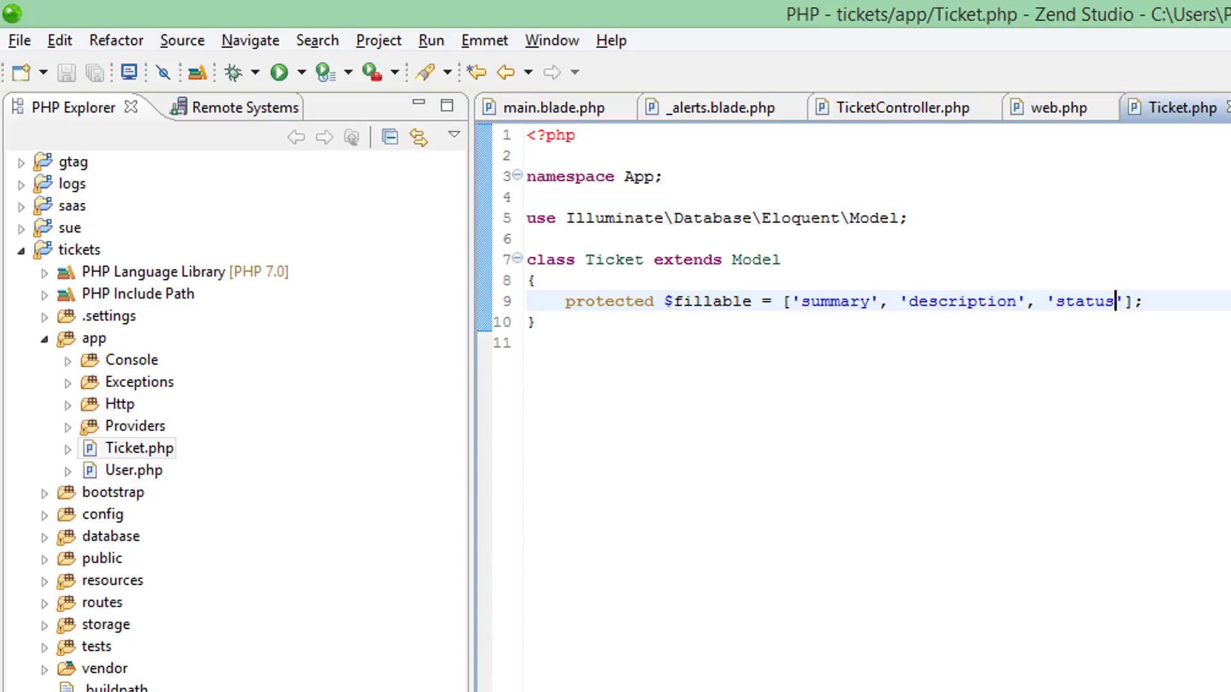
# - Back in Chrome, reload and confirm form resubmission to store the ticket
pyautogui.hotkey('alt', 'Tab')
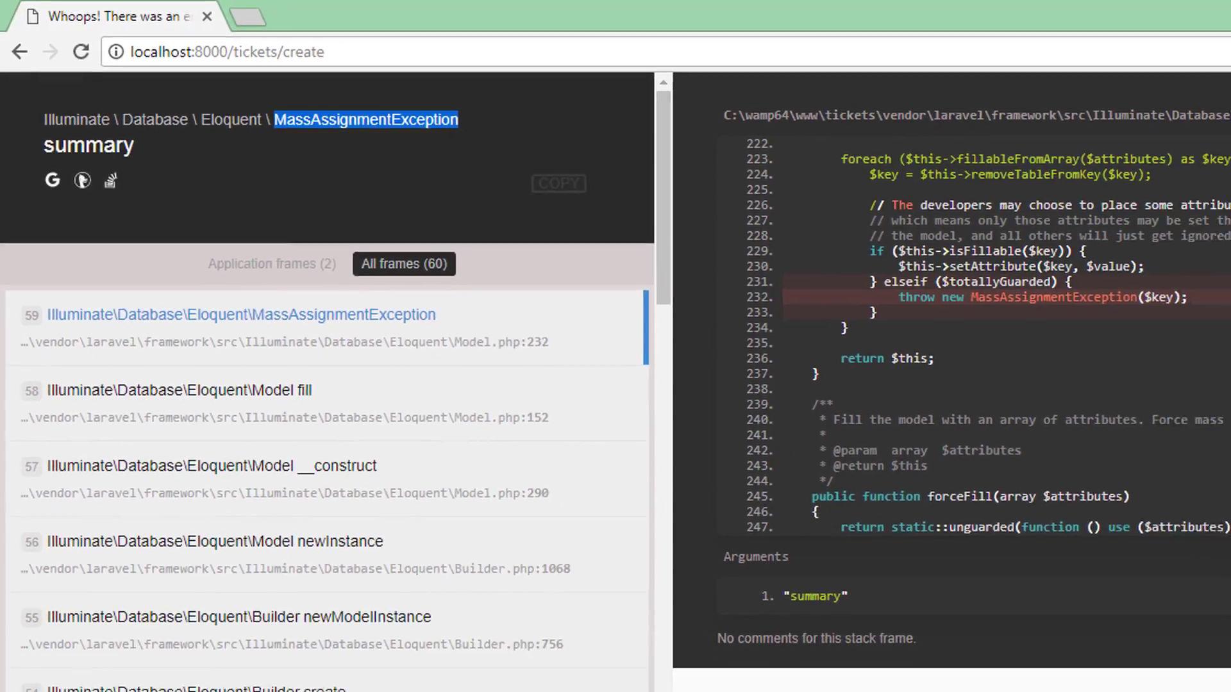
pyautogui.press('F5')
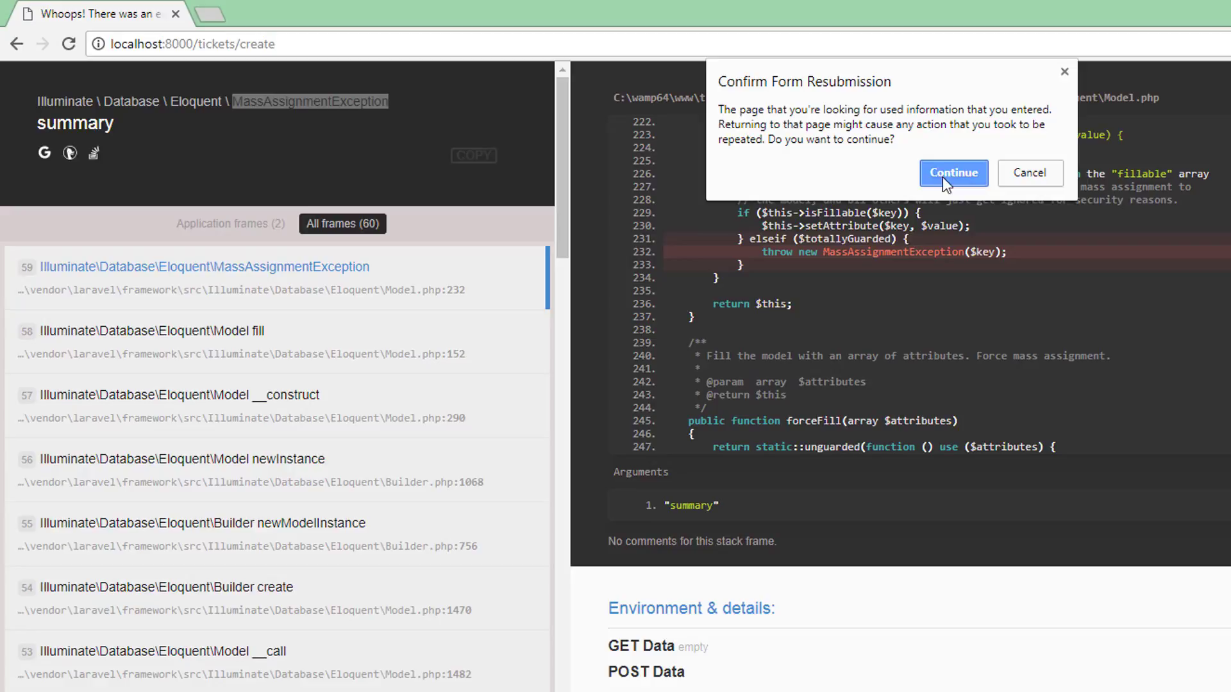
pyautogui.click(943, 177)
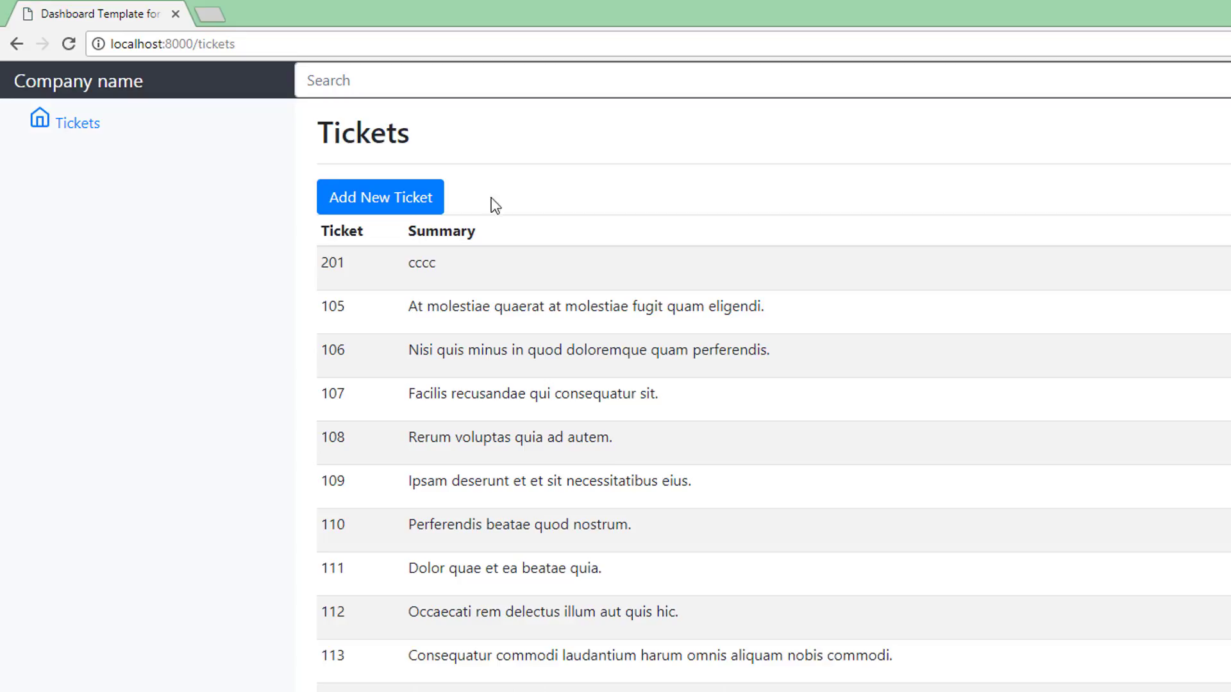
# - Verify ticket 201 with summary cccc tops the list, then start adding a new ticket
pyautogui.doubleClick(335, 266)
pyautogui.moveTo(409, 263); pyautogui.dragTo(1173, 270)
pyautogui.click(380, 200)
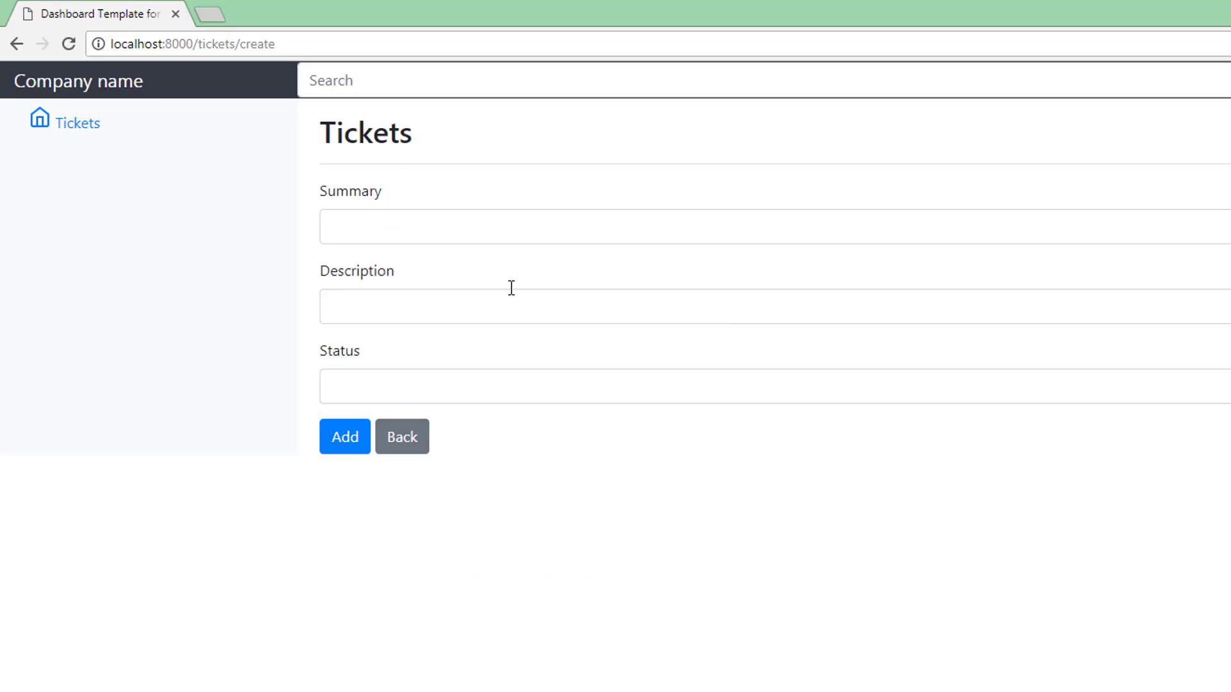